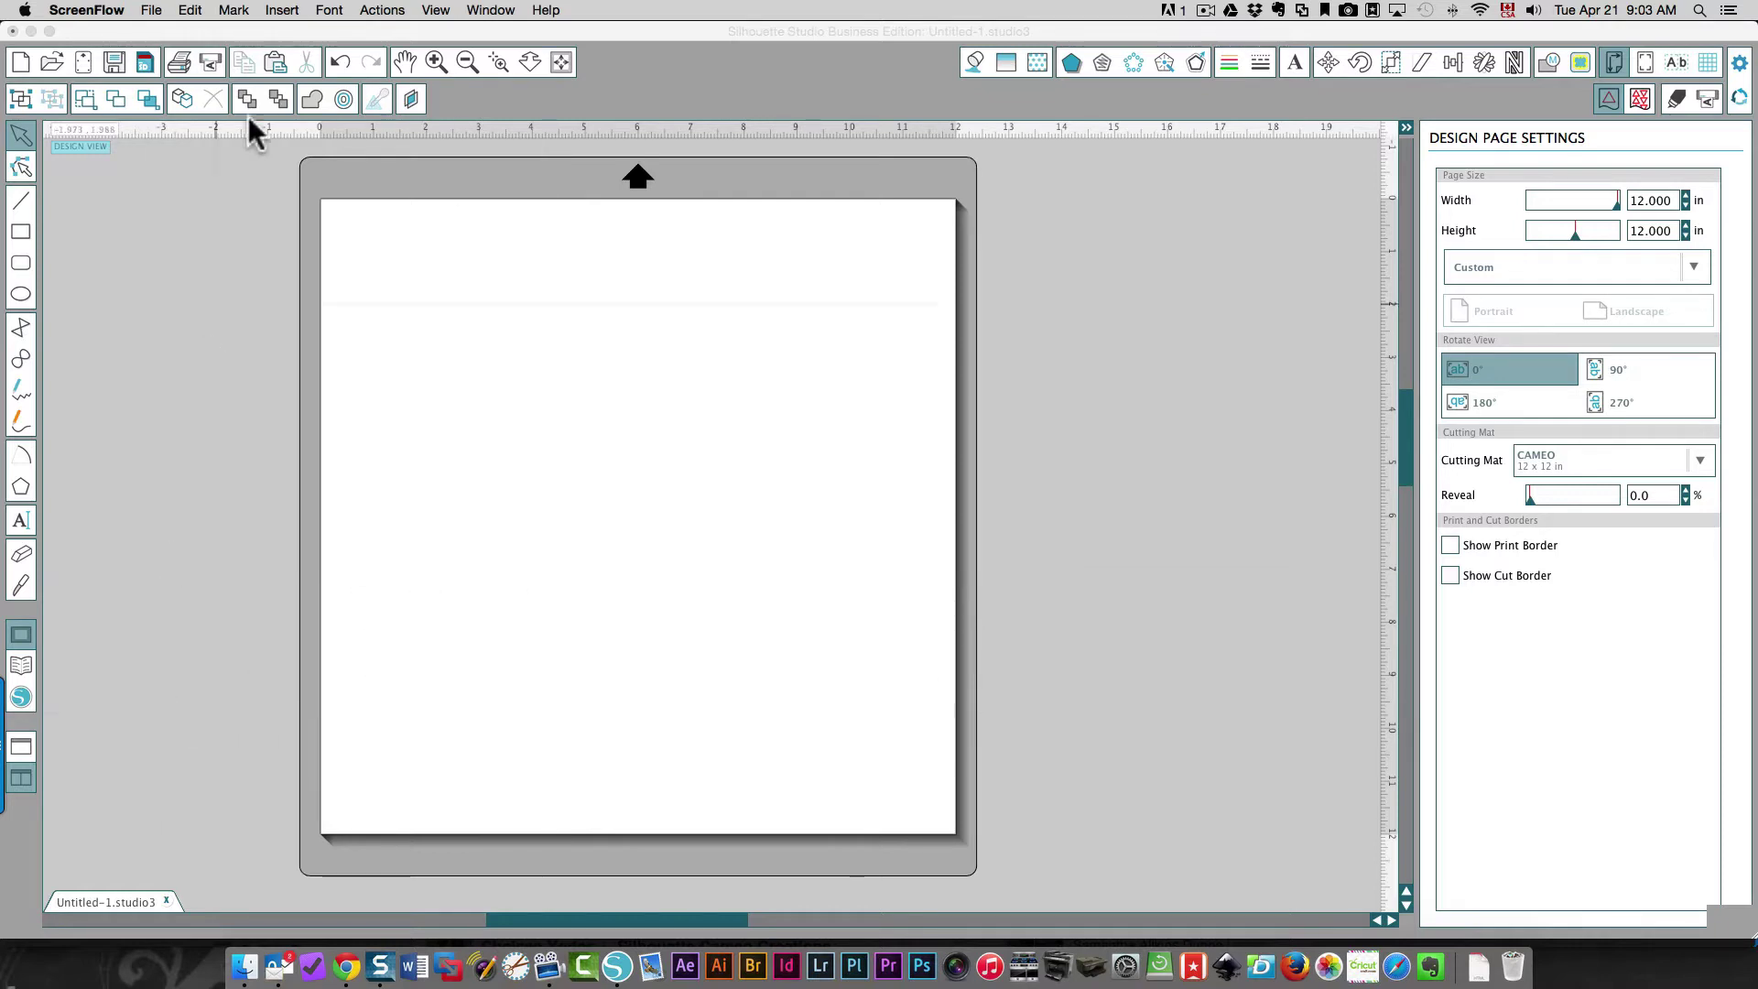
# Step: Open the logo image 2015-04-21_09-00-58.png from the TechSmith folder
pyautogui.click(321, 216)
pyautogui.click(186, 11)
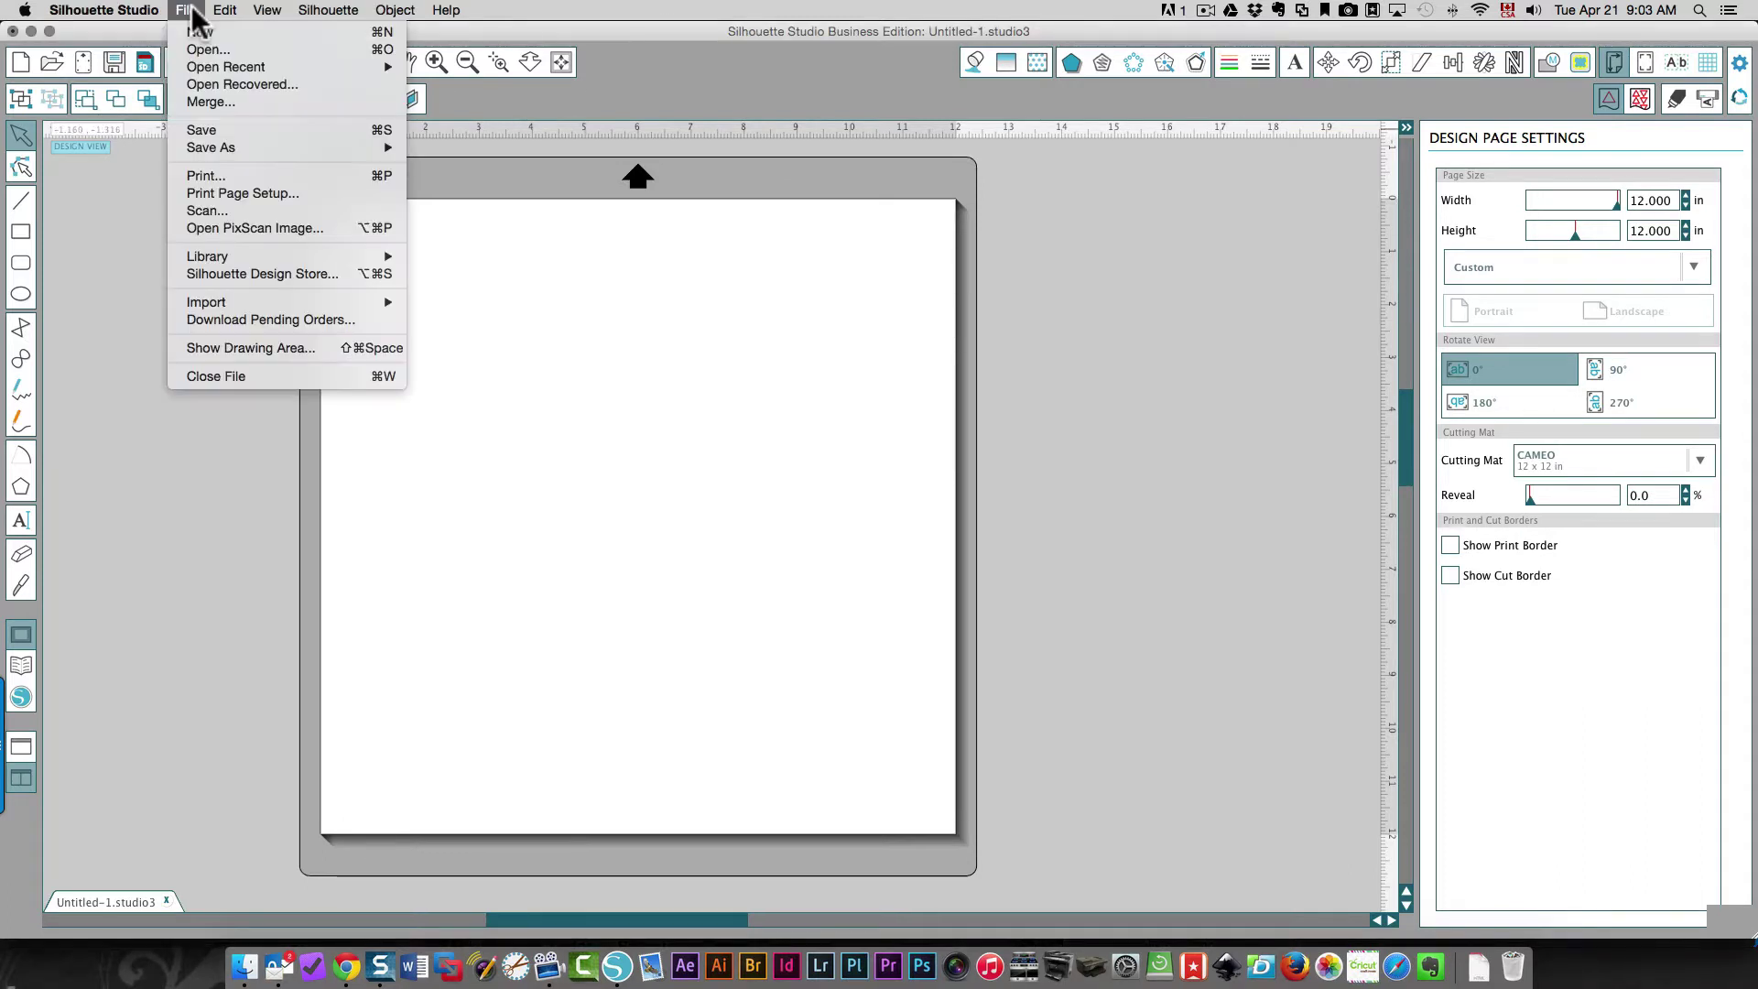
pyautogui.click(219, 362)
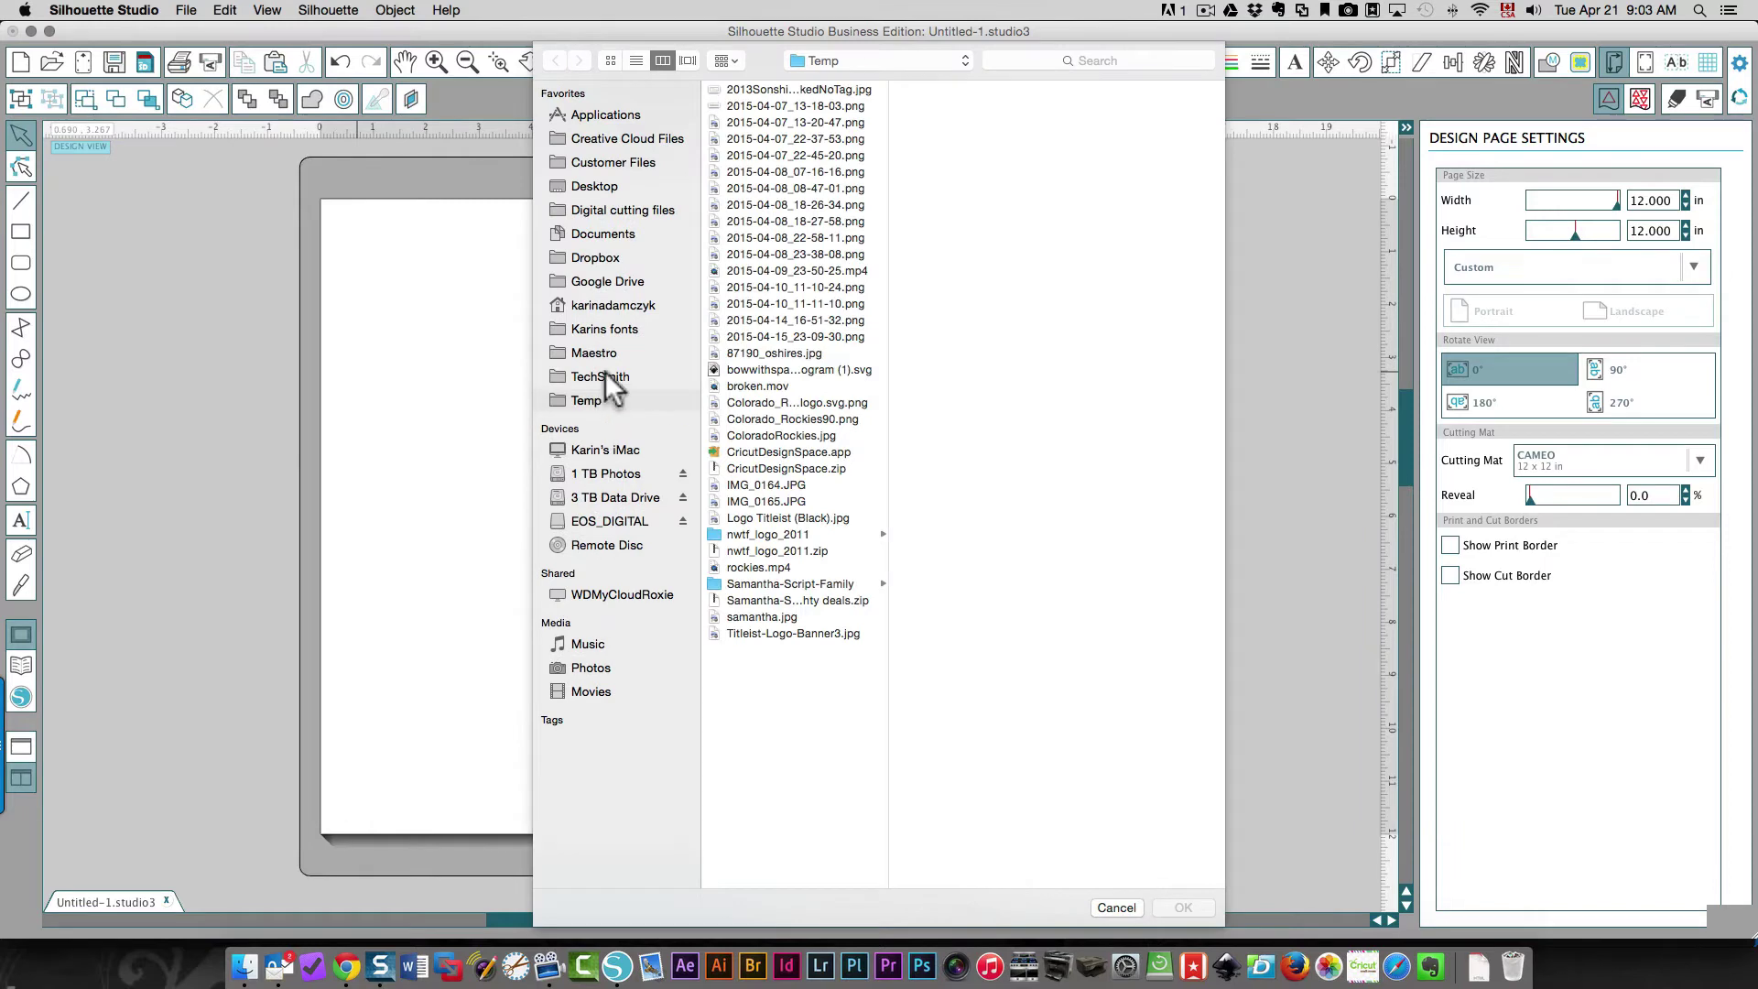
pyautogui.click(600, 376)
pyautogui.click(777, 85)
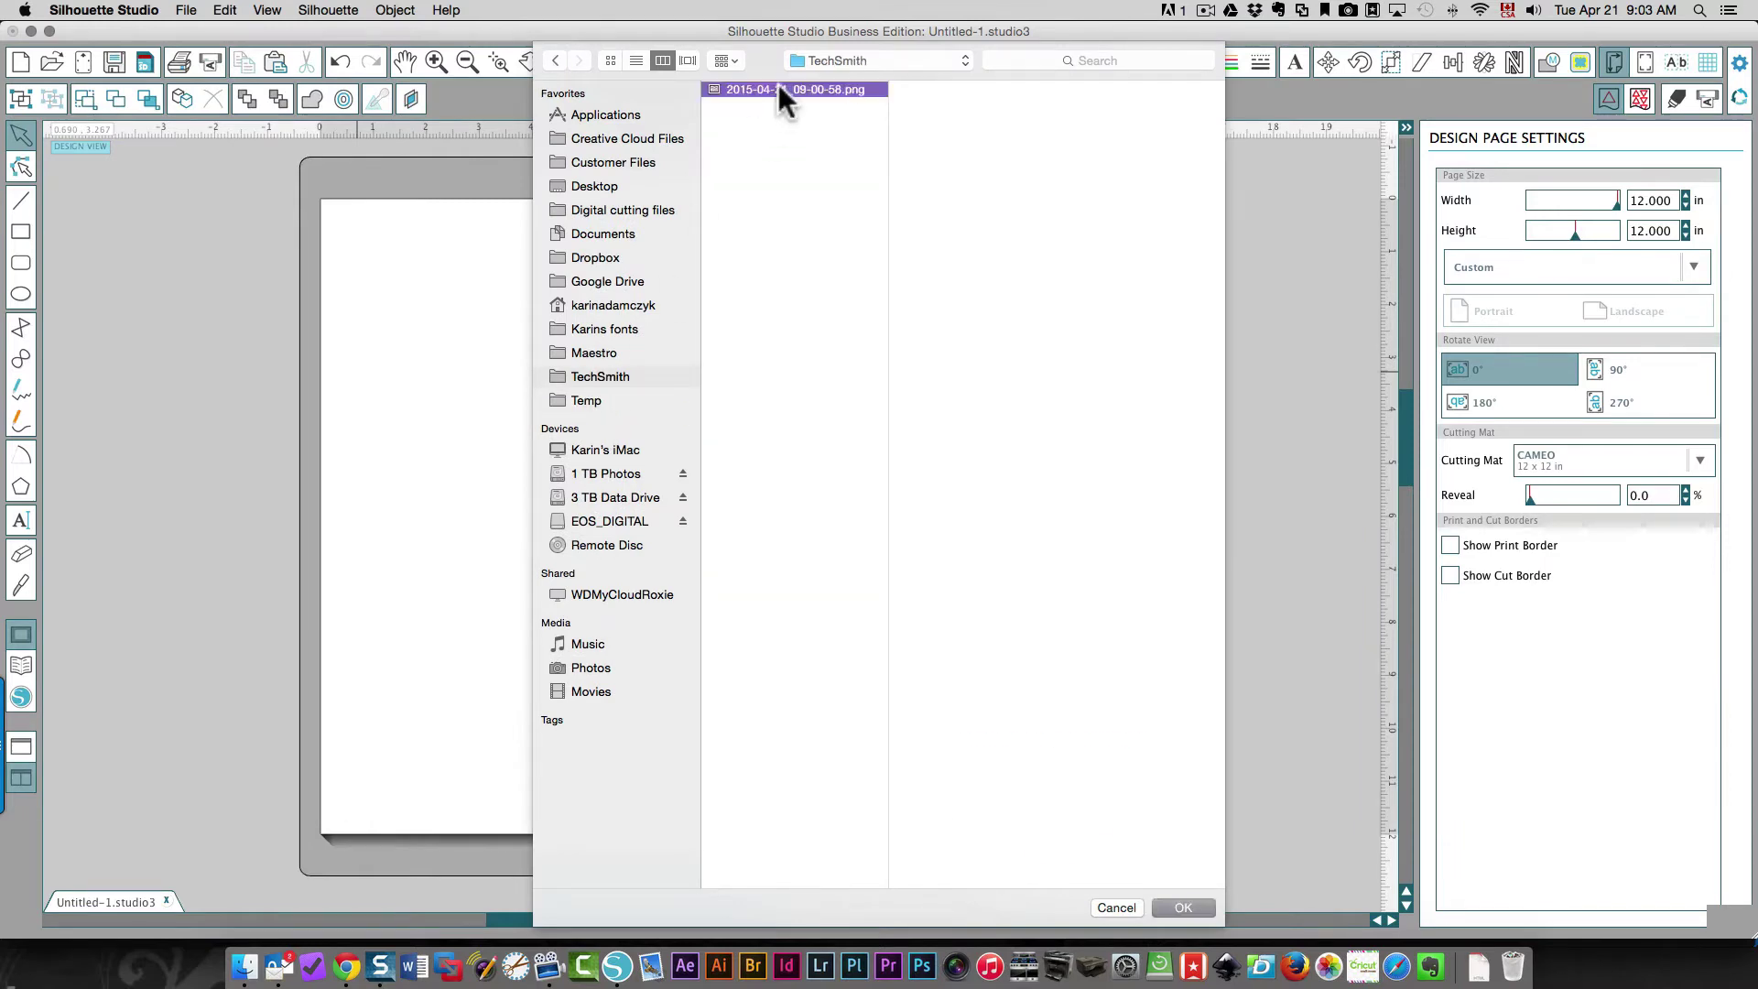
pyautogui.press('Return')
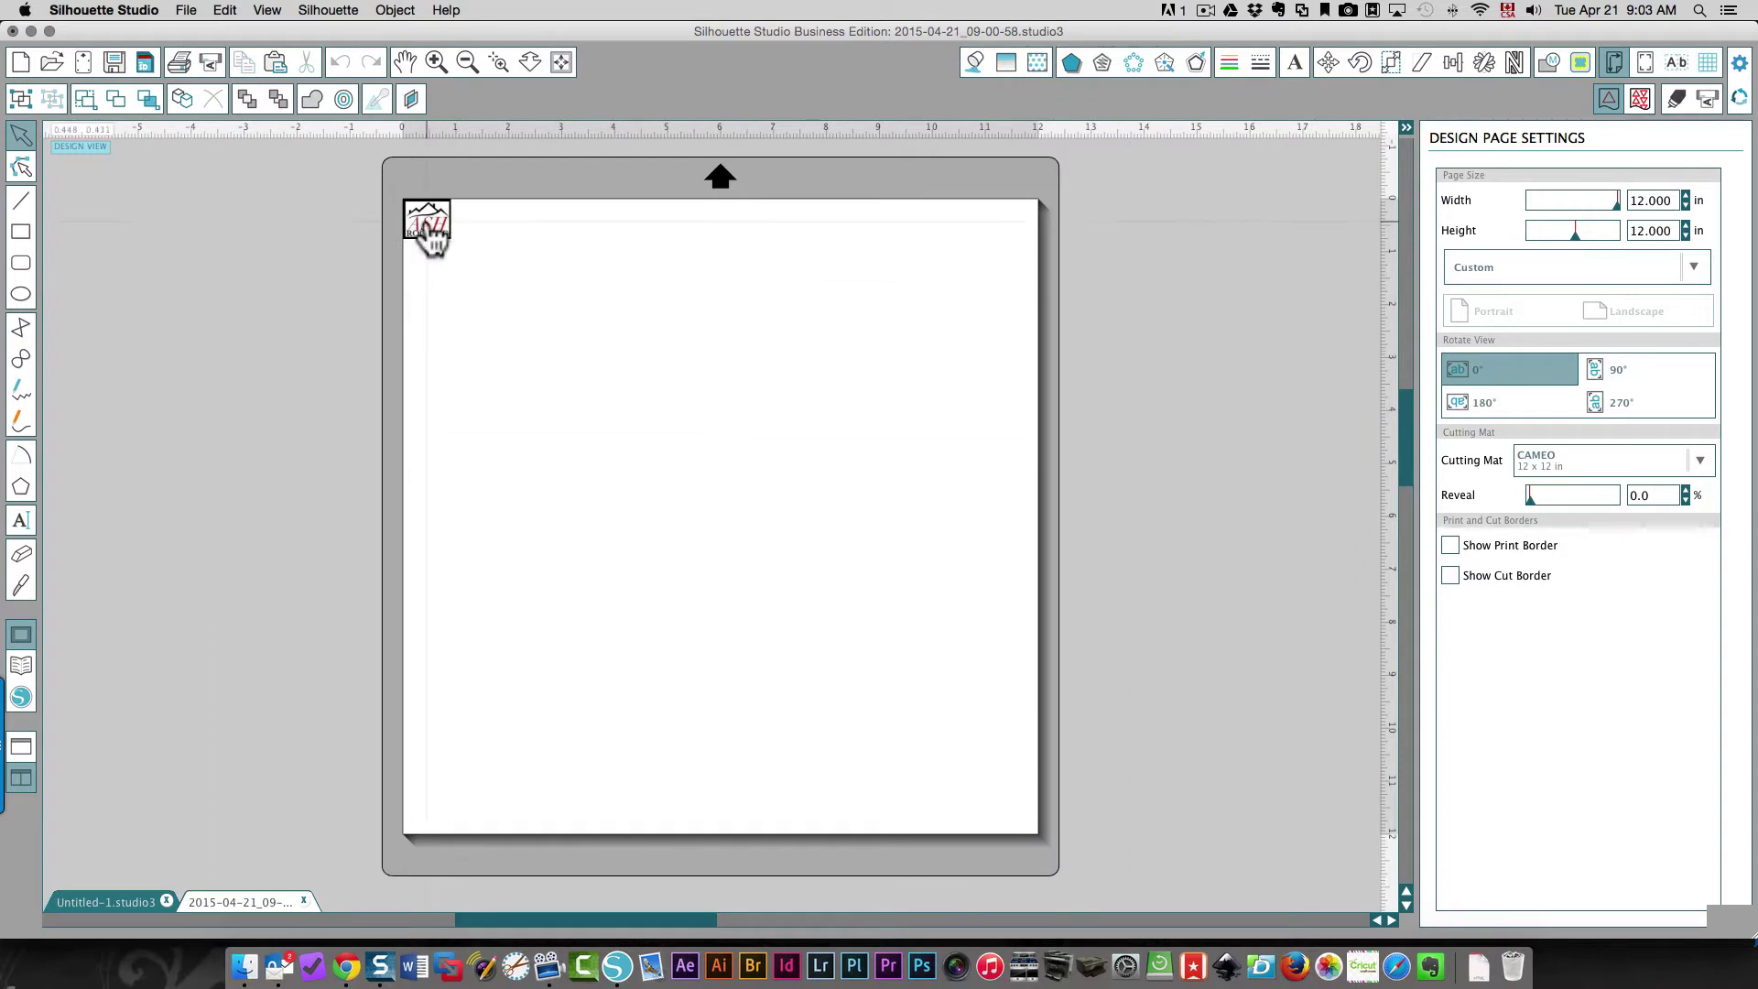
# Step: Move the logo image away from the page corner and enlarge it proportionally to about 3.1 in wide
pyautogui.moveTo(429, 231); pyautogui.dragTo(525, 302)
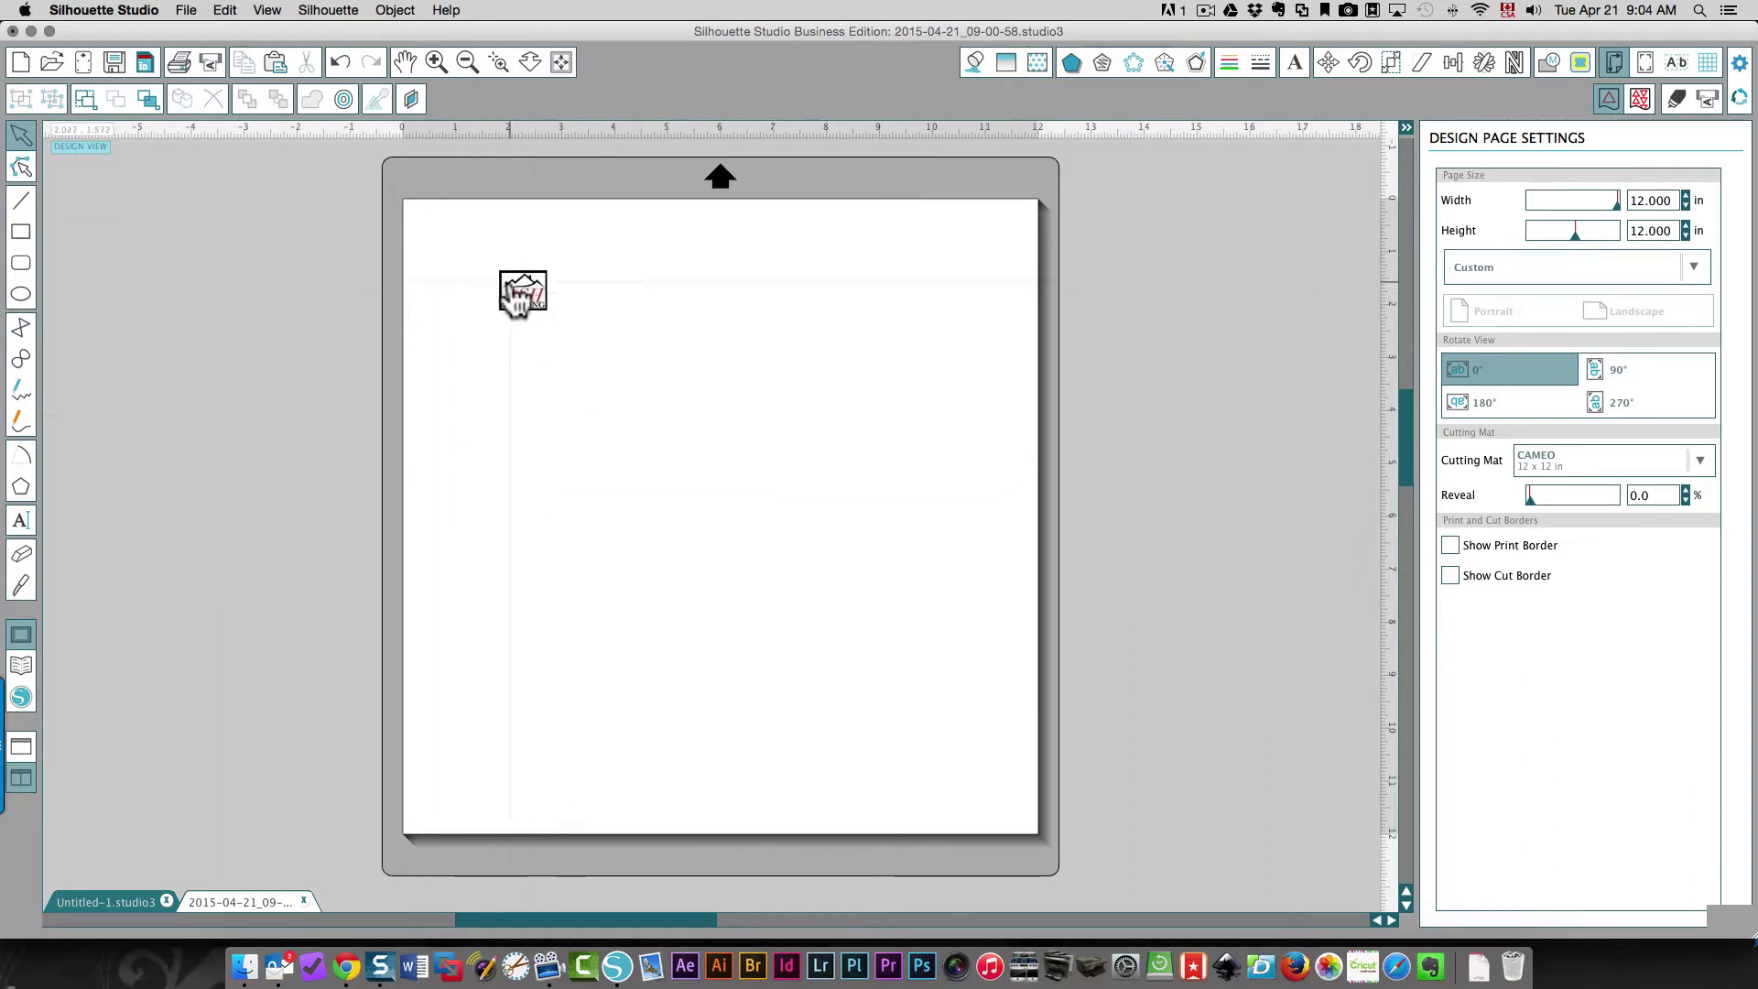
pyautogui.click(524, 302)
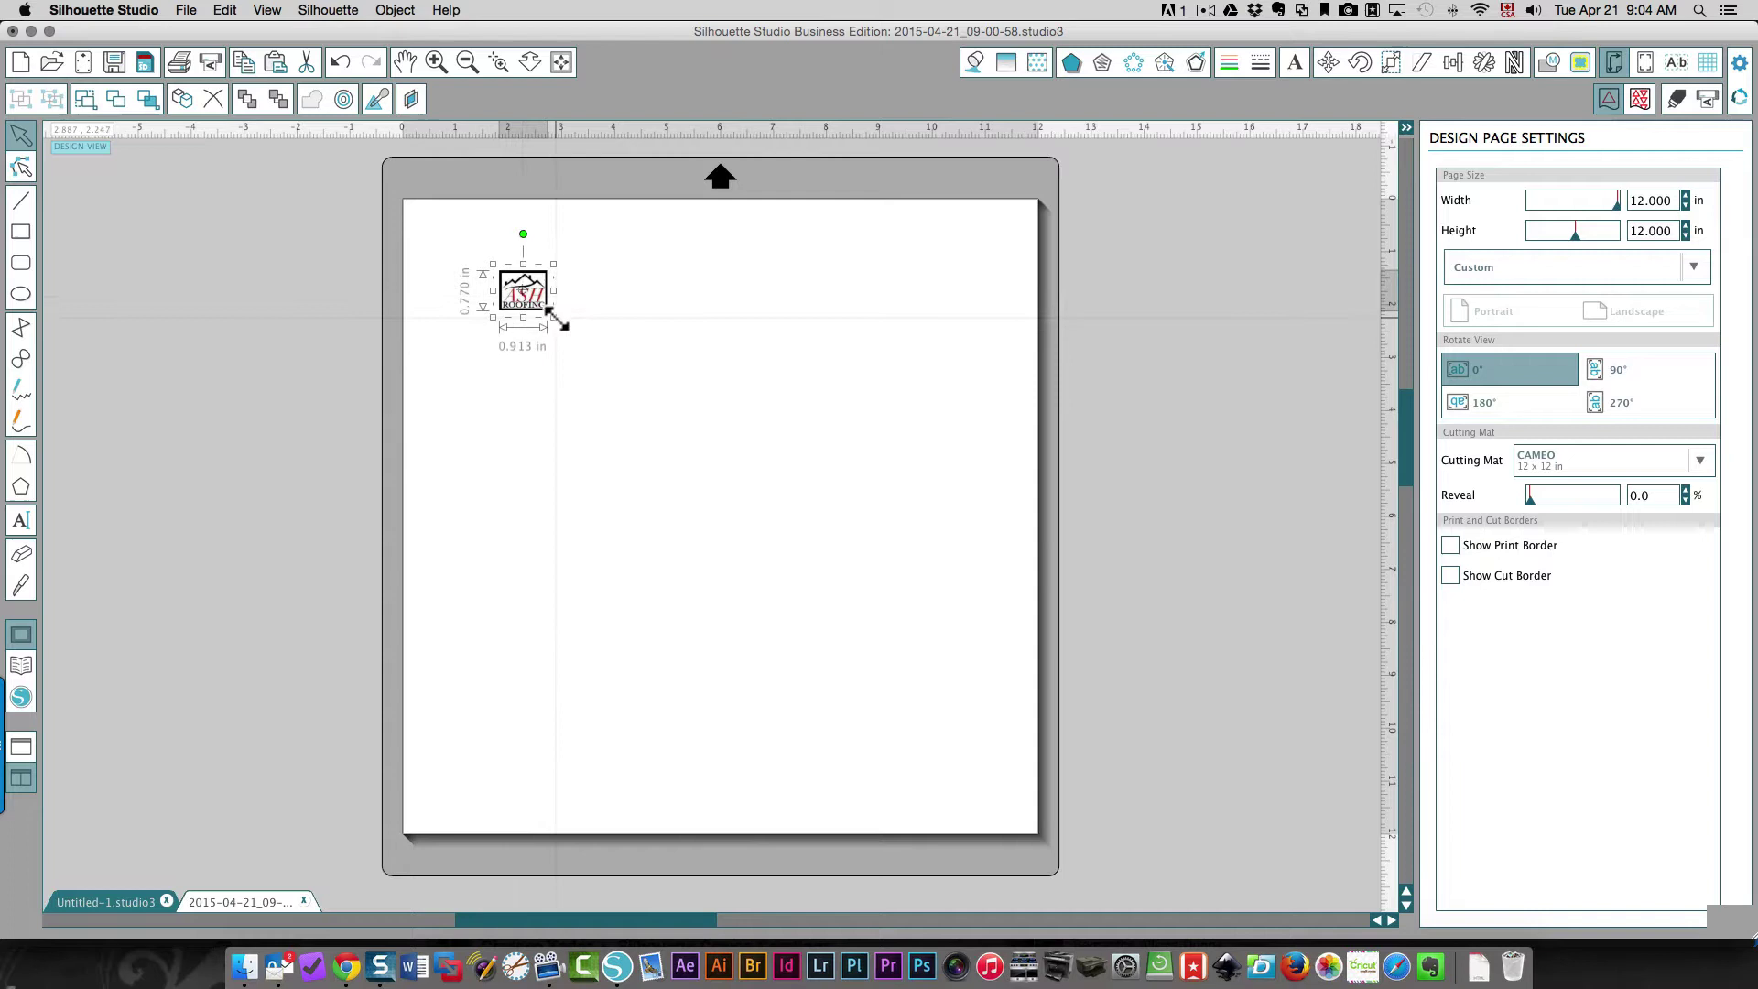
pyautogui.moveTo(553, 317); pyautogui.dragTo(711, 365)
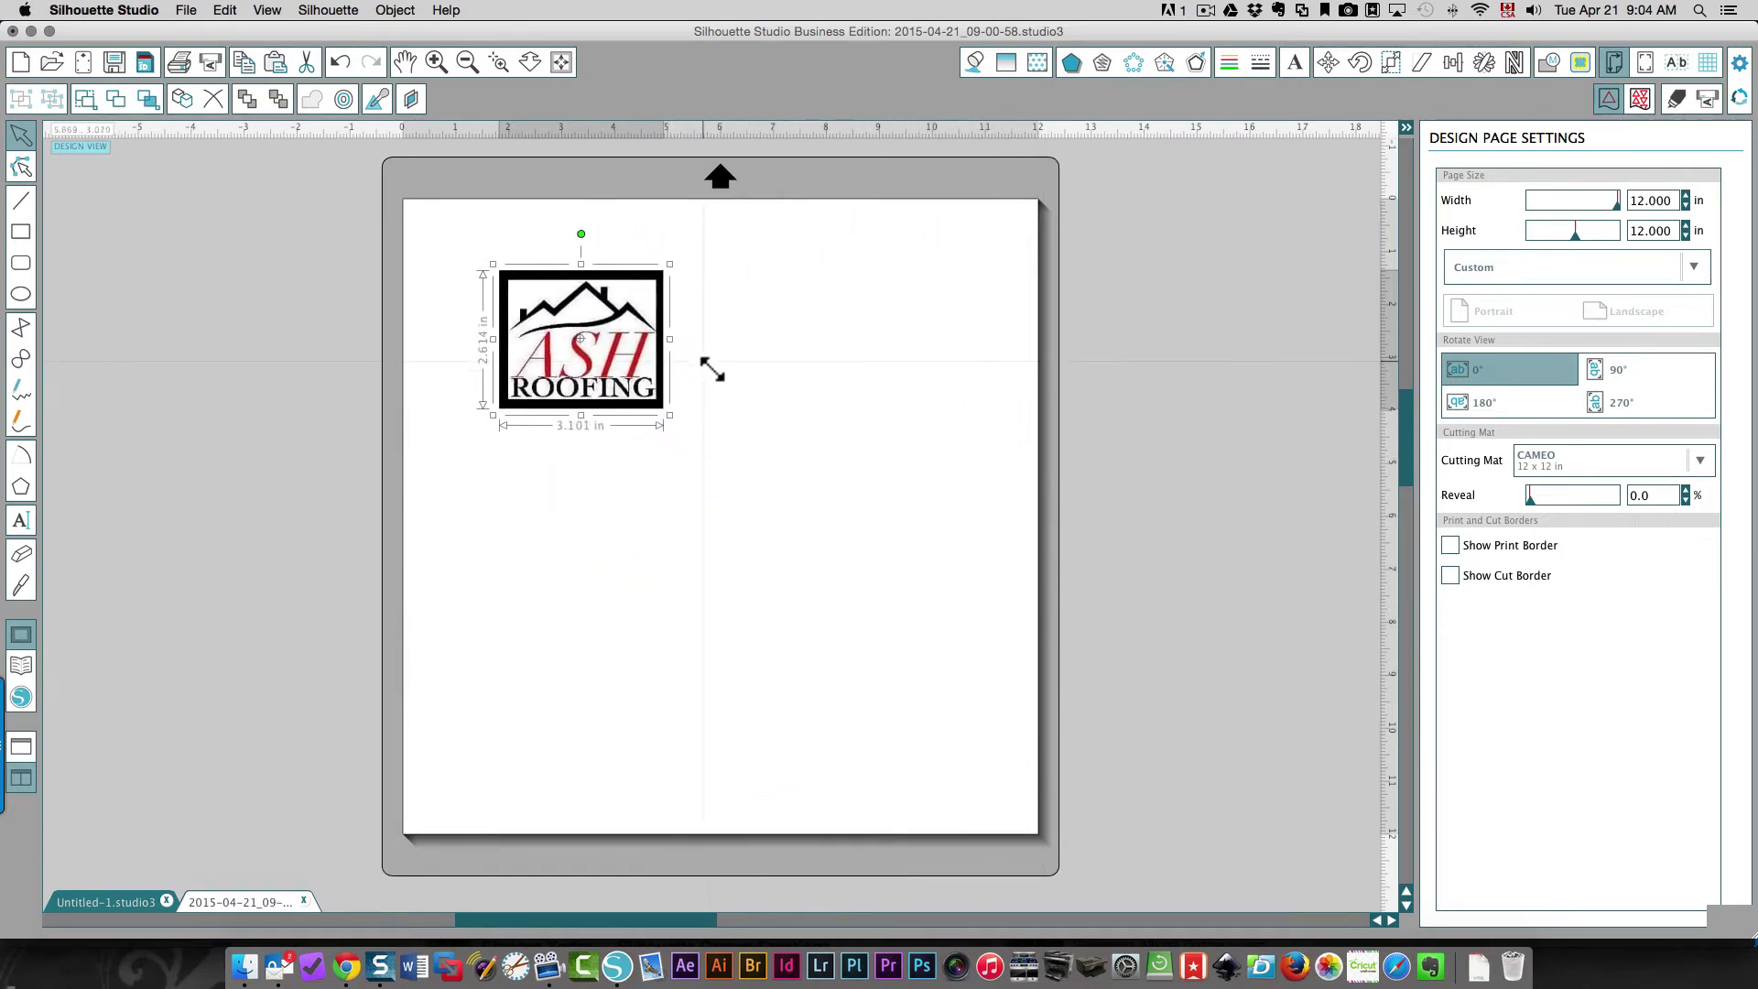
pyautogui.click(629, 541)
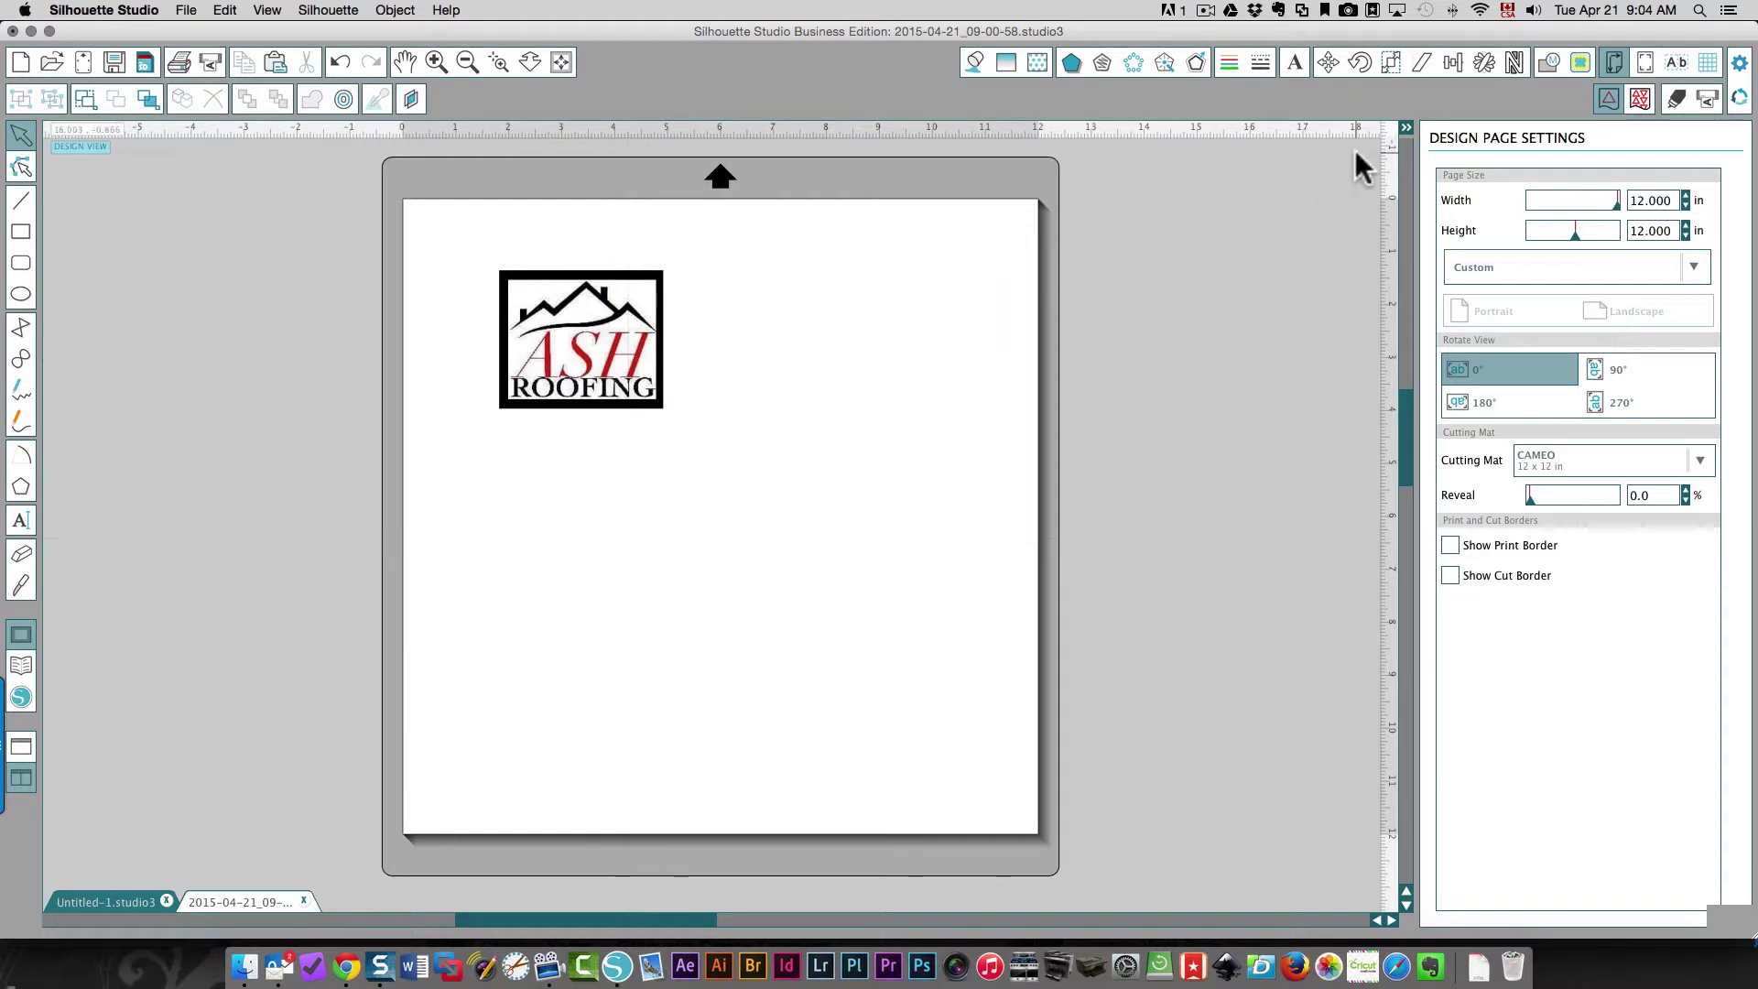
# Step: Trace the logo inside an area of about 4.27 by 3.65 in with the high pass filter turned off
pyautogui.click(1579, 62)
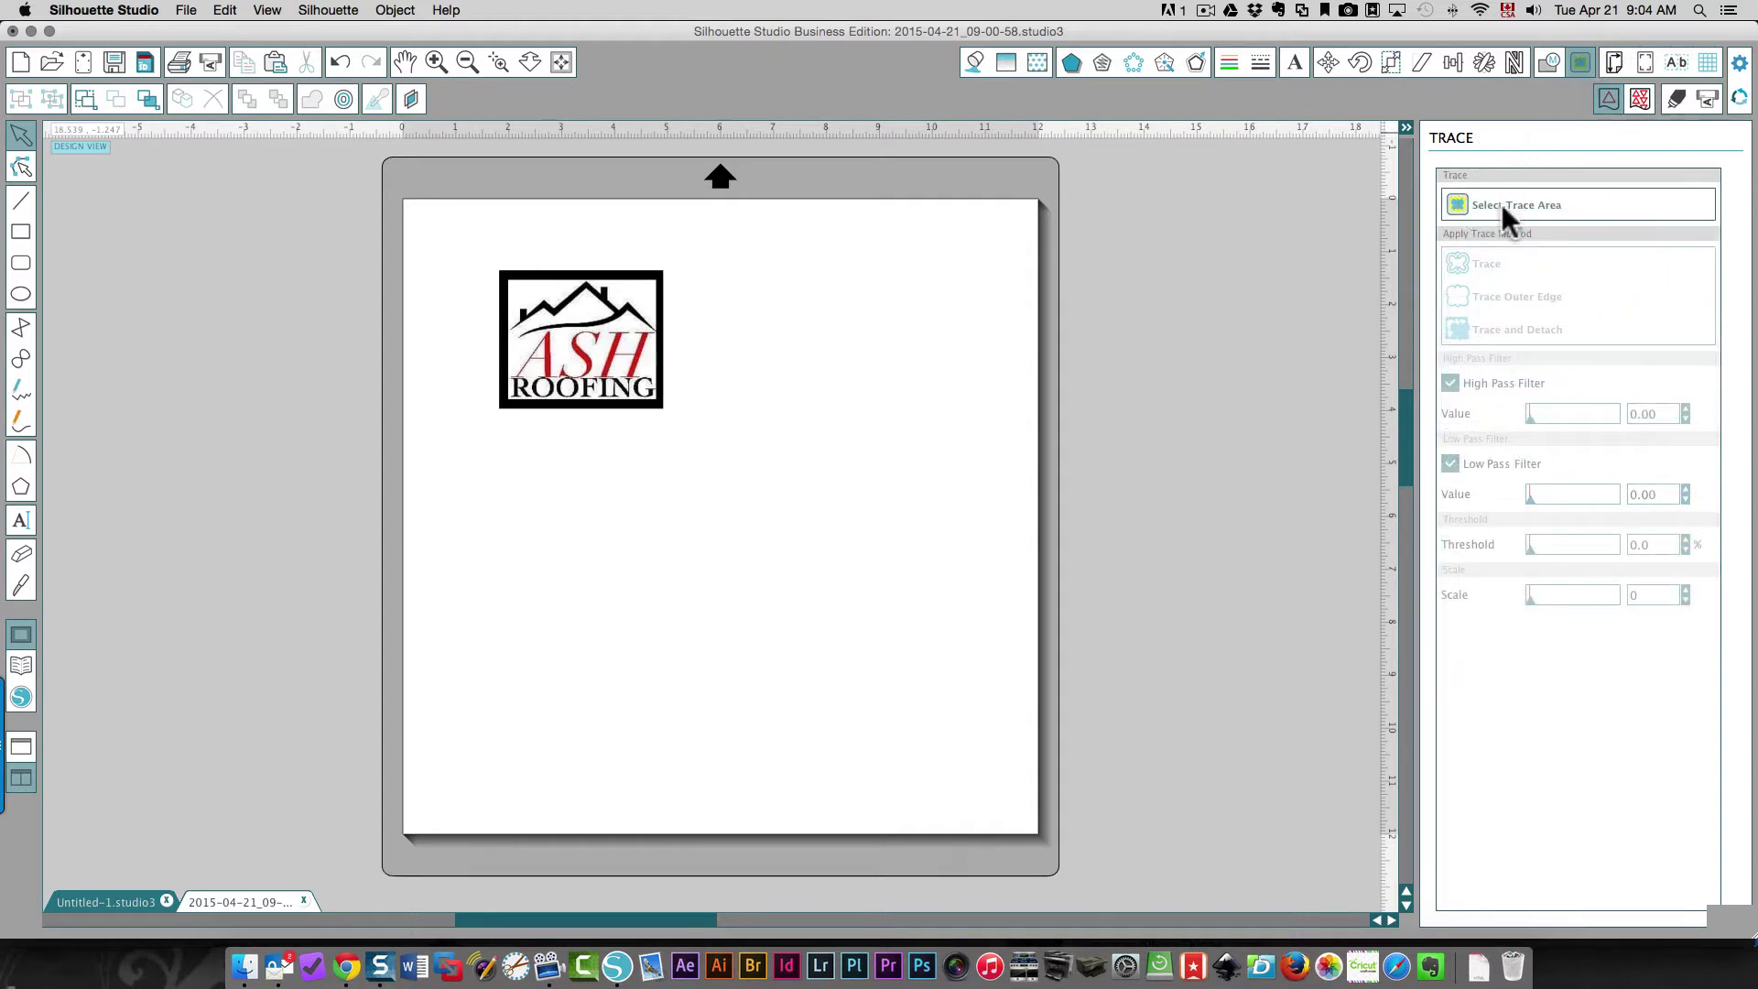
pyautogui.click(1514, 201)
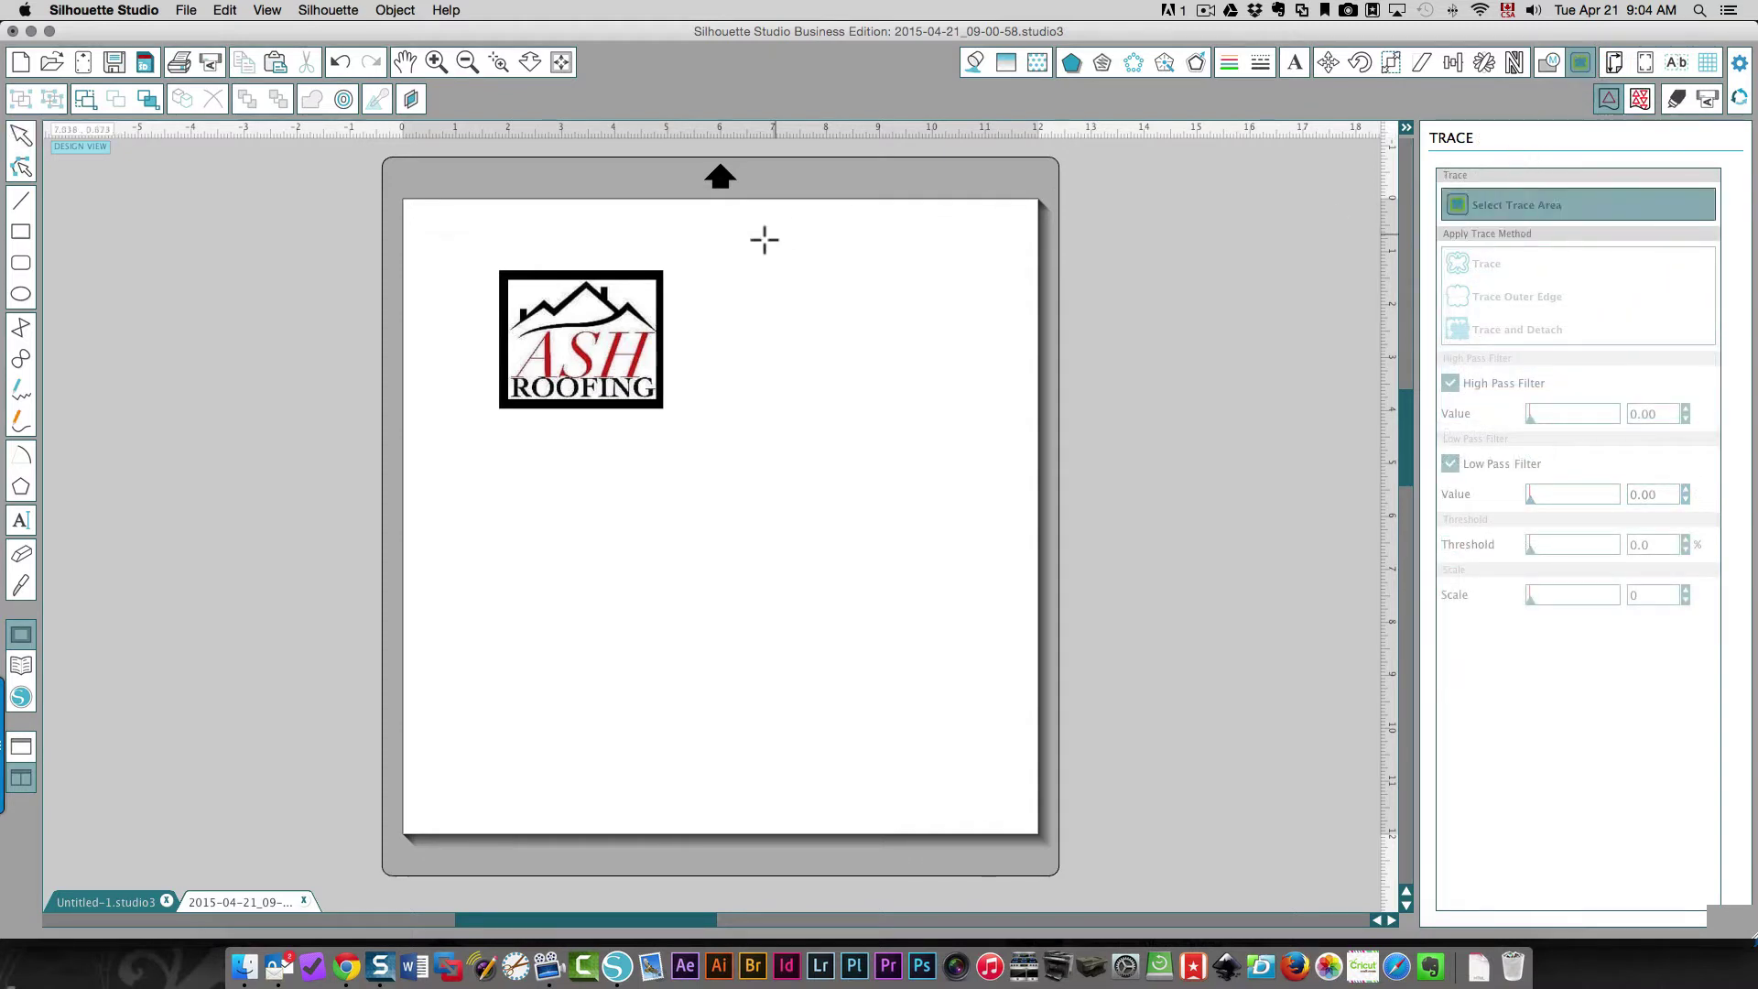
pyautogui.moveTo(474, 239); pyautogui.dragTo(700, 430)
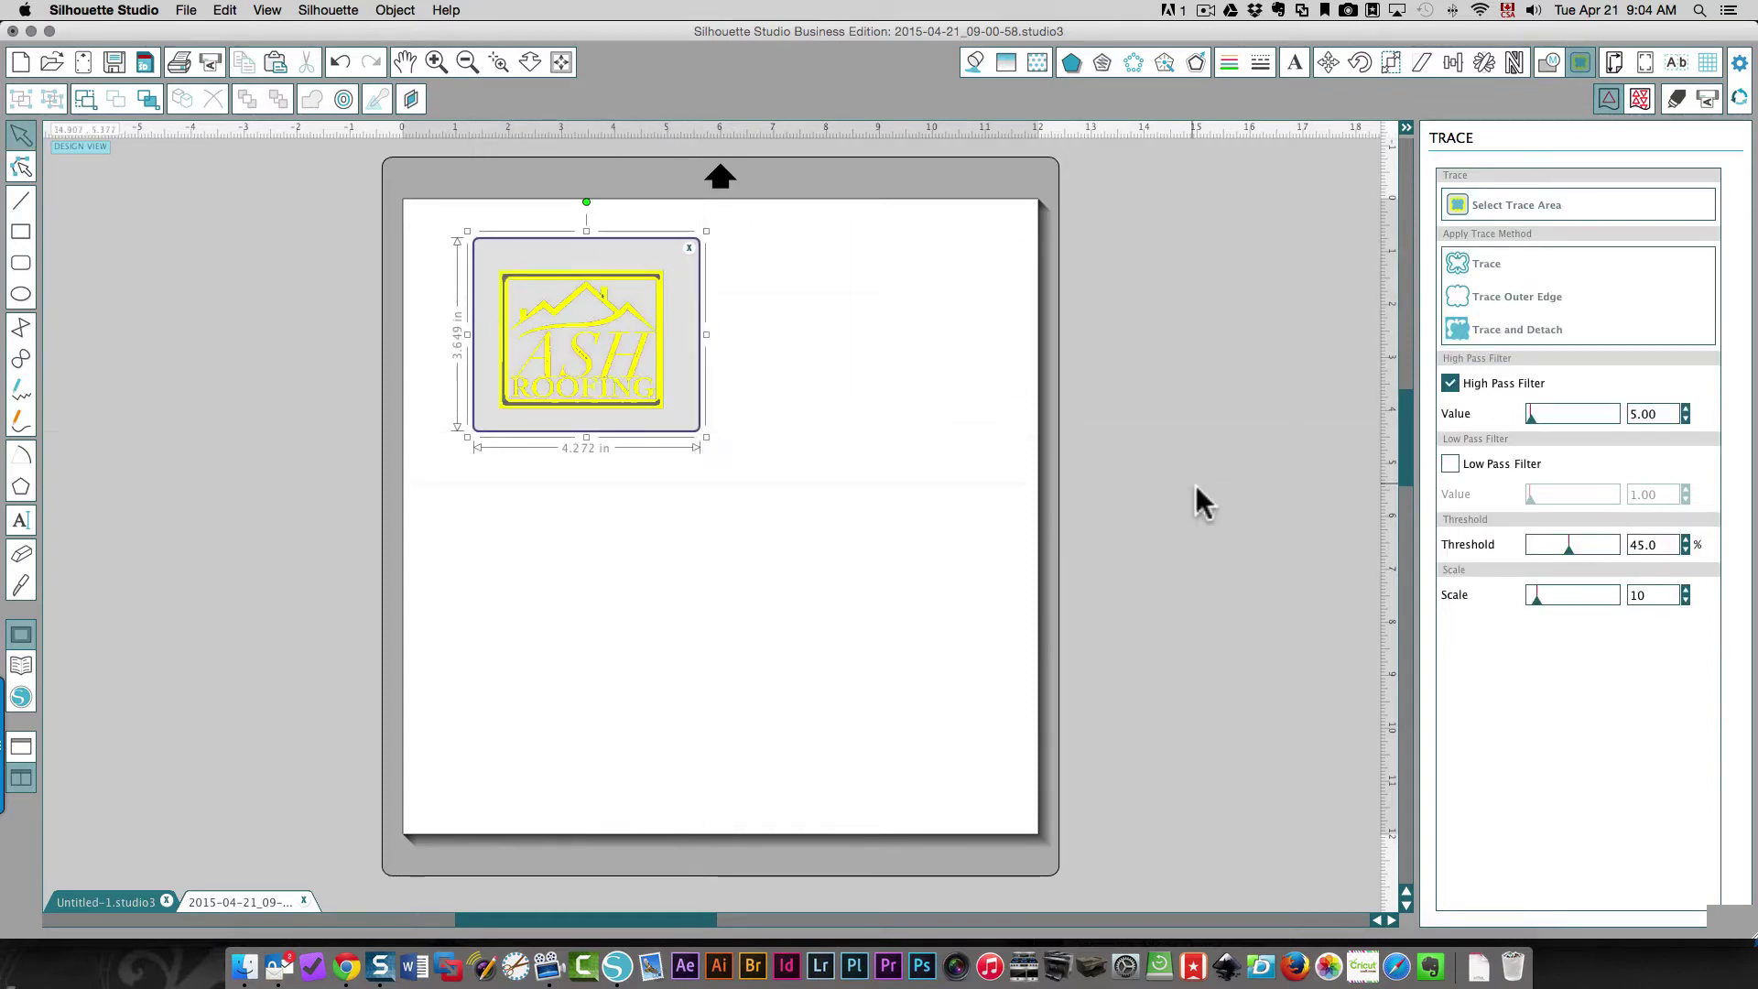
pyautogui.click(1449, 384)
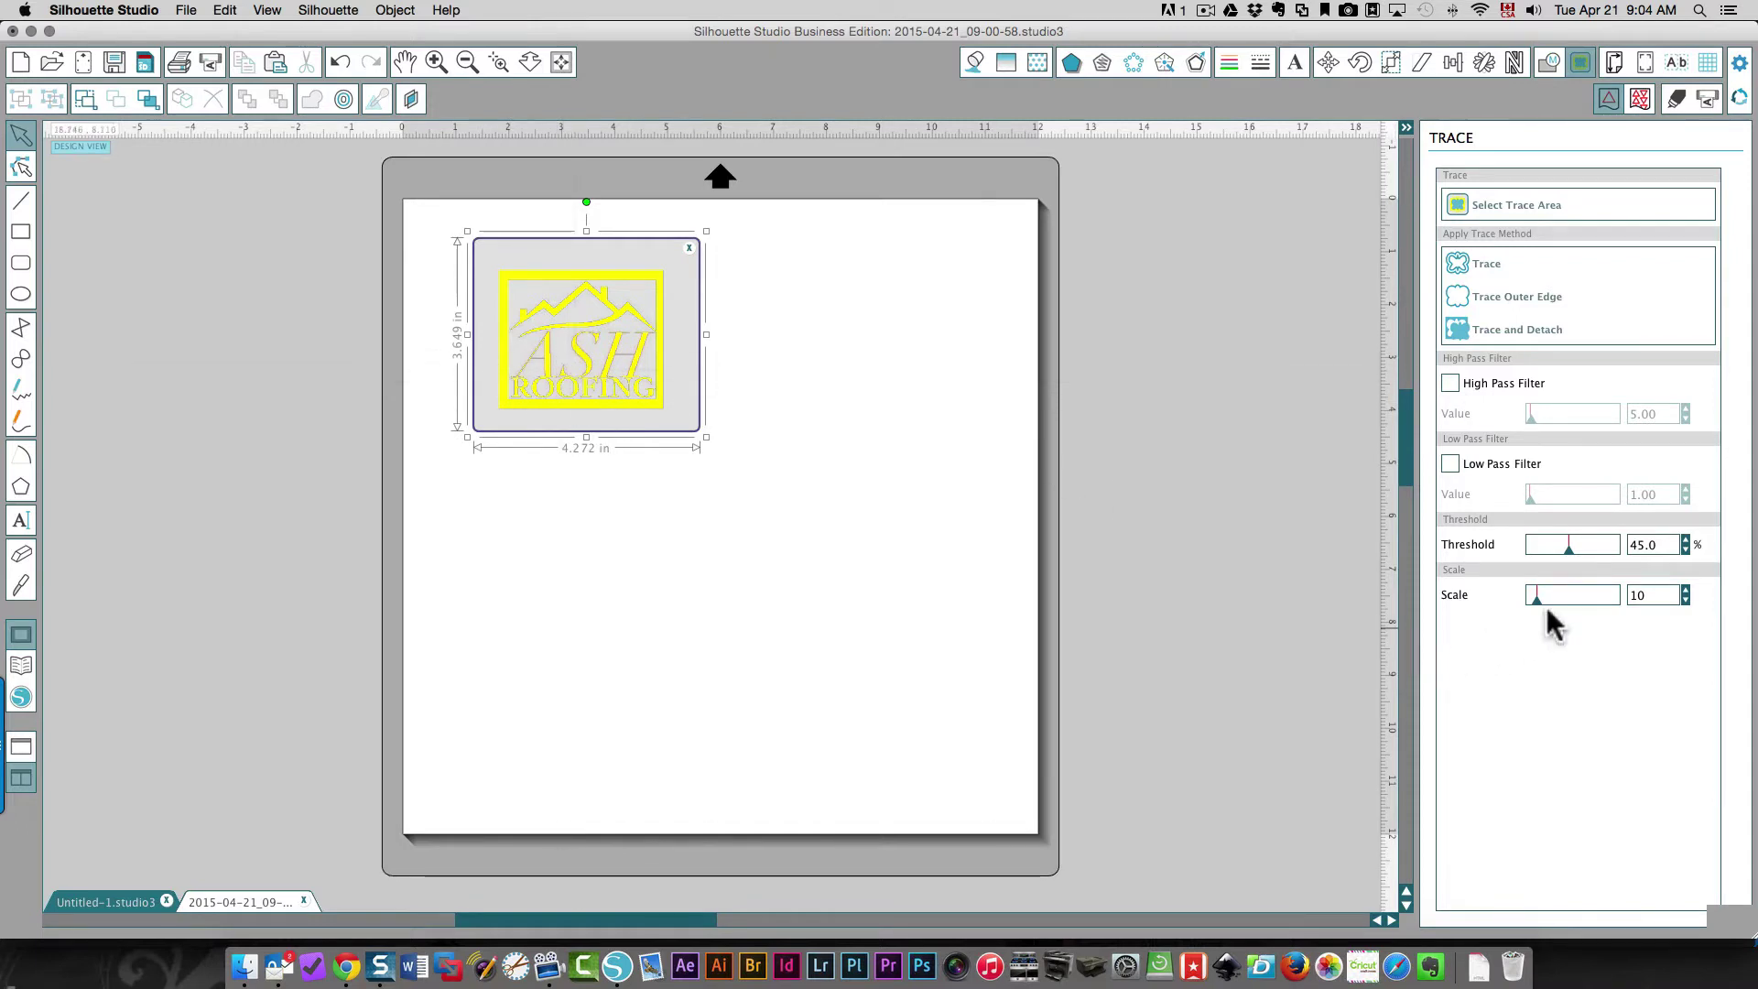
pyautogui.click(1486, 264)
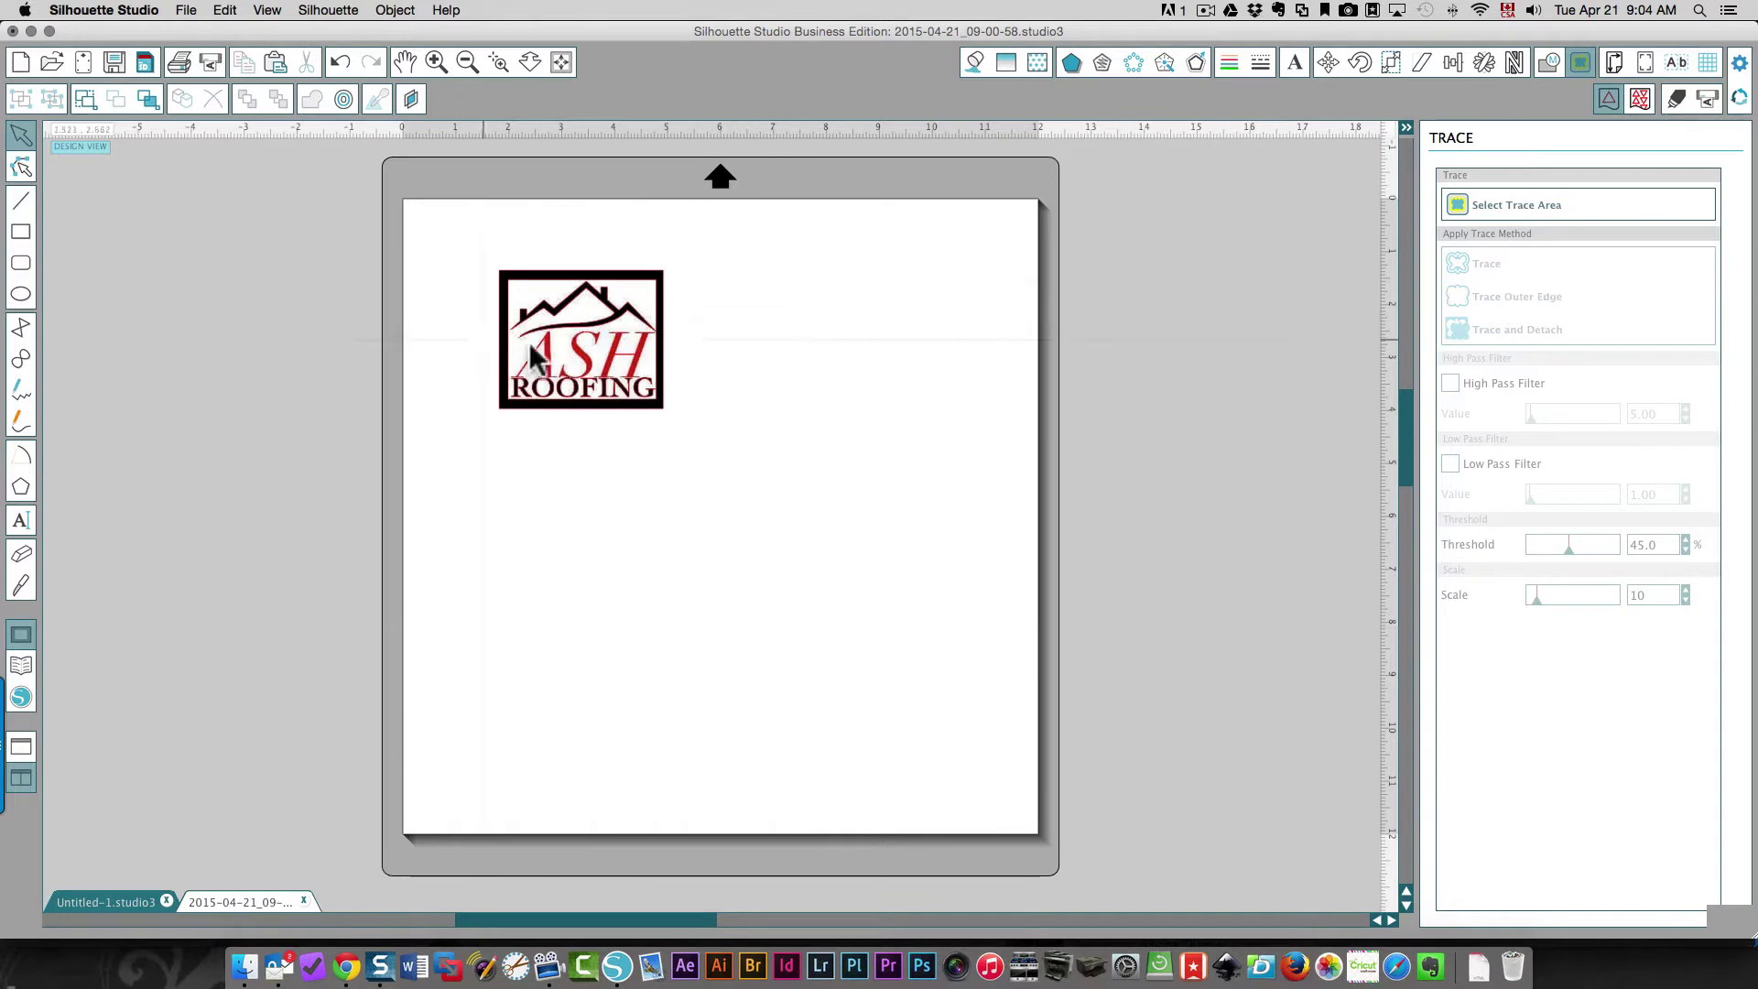
# Step: Separate the logo image from its trace, enlarge the traced outline to about 10.34 in wide, and delete it
pyautogui.moveTo(609, 374); pyautogui.dragTo(917, 384)
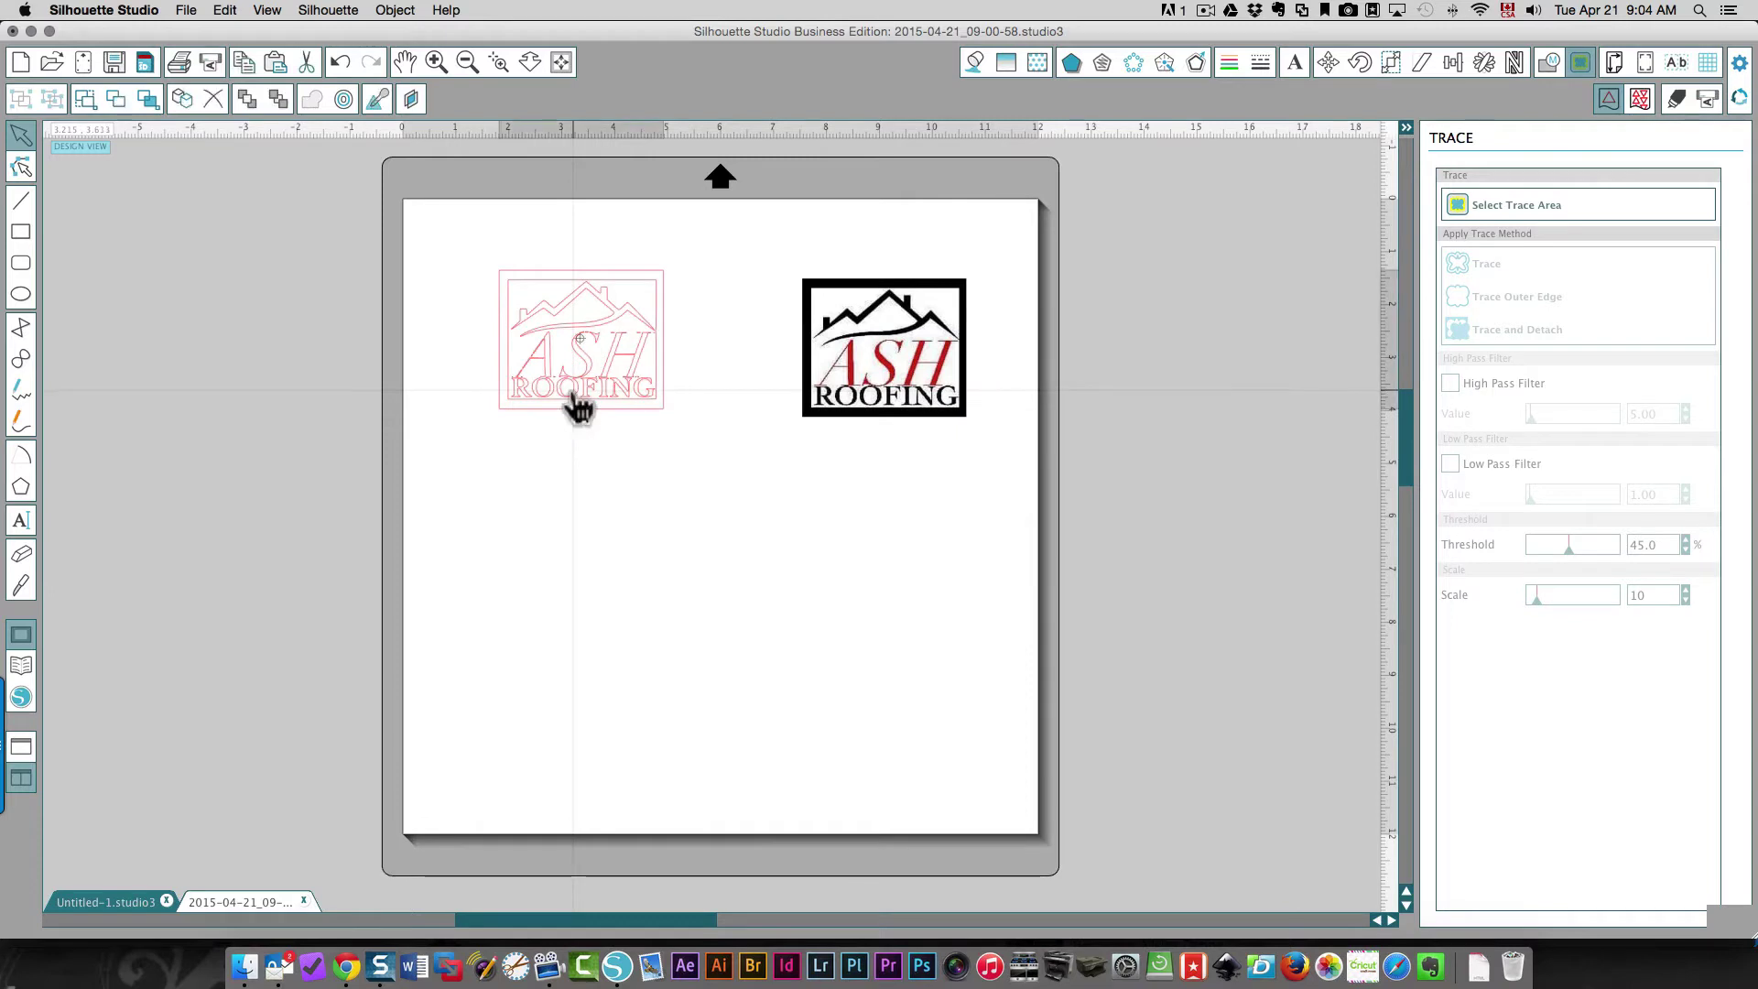
pyautogui.moveTo(577, 403)
pyautogui.mouseDown()
pyautogui.moveTo(522, 381)
pyautogui.moveTo(796, 549)
pyautogui.moveTo(1006, 728)
pyautogui.mouseUp()
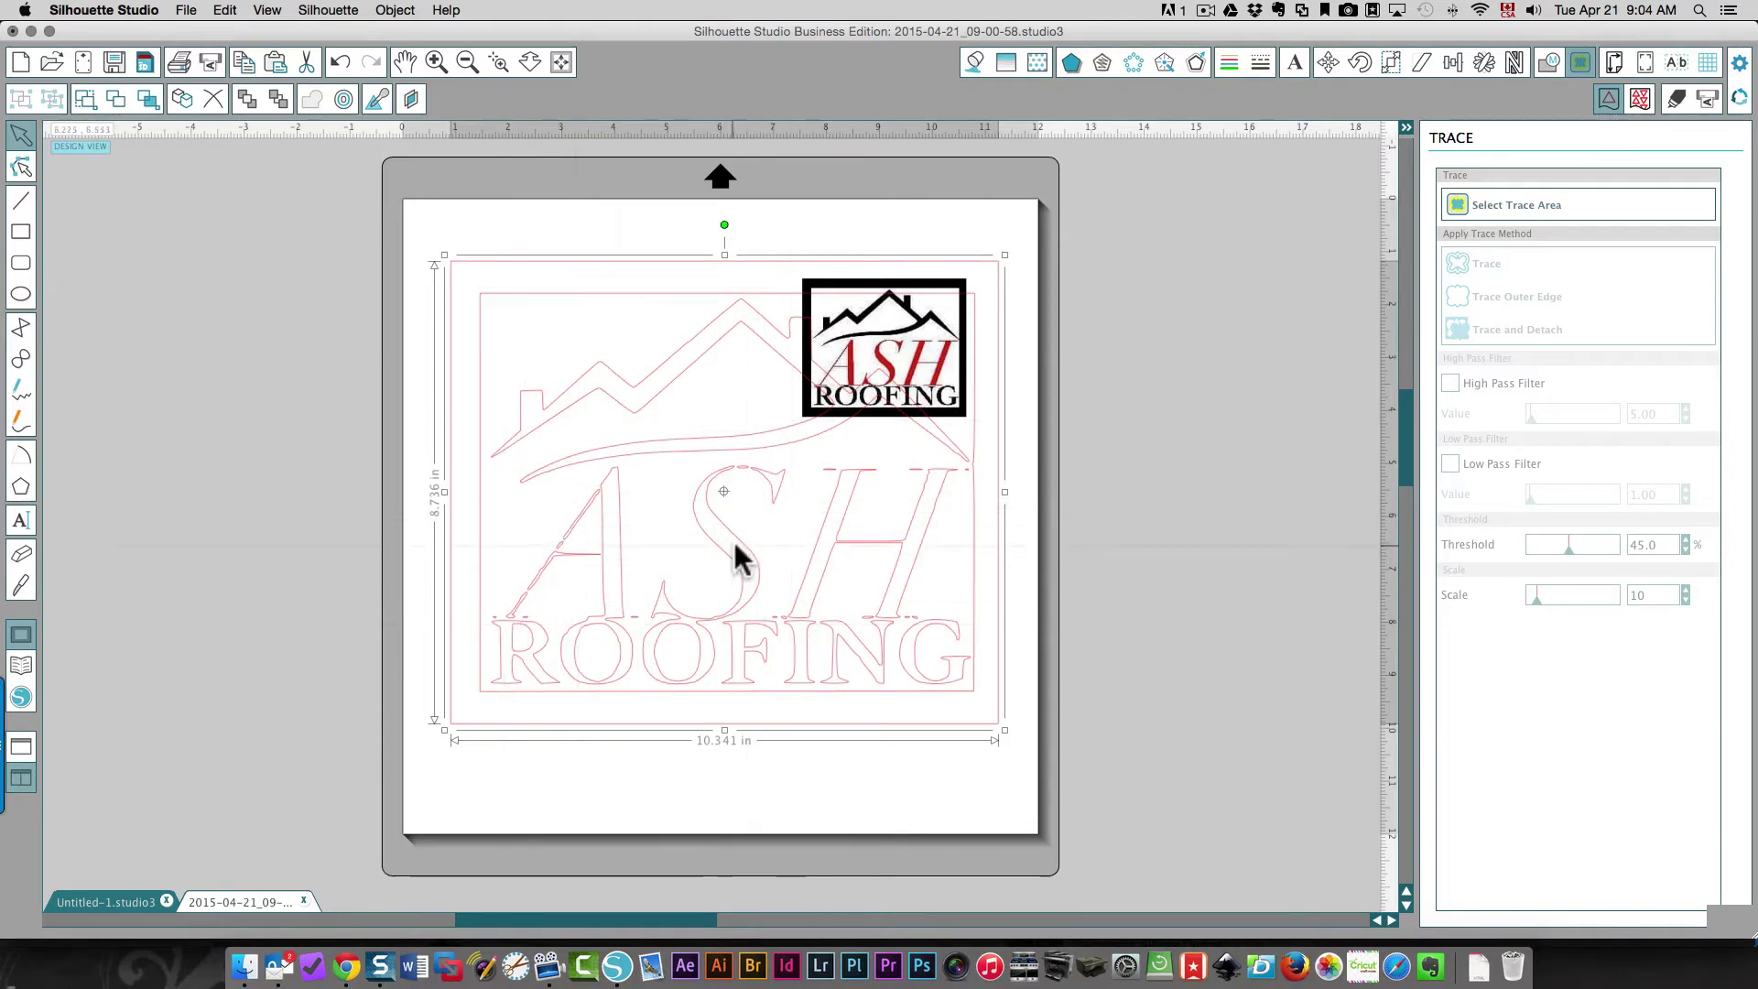
pyautogui.press('Delete')
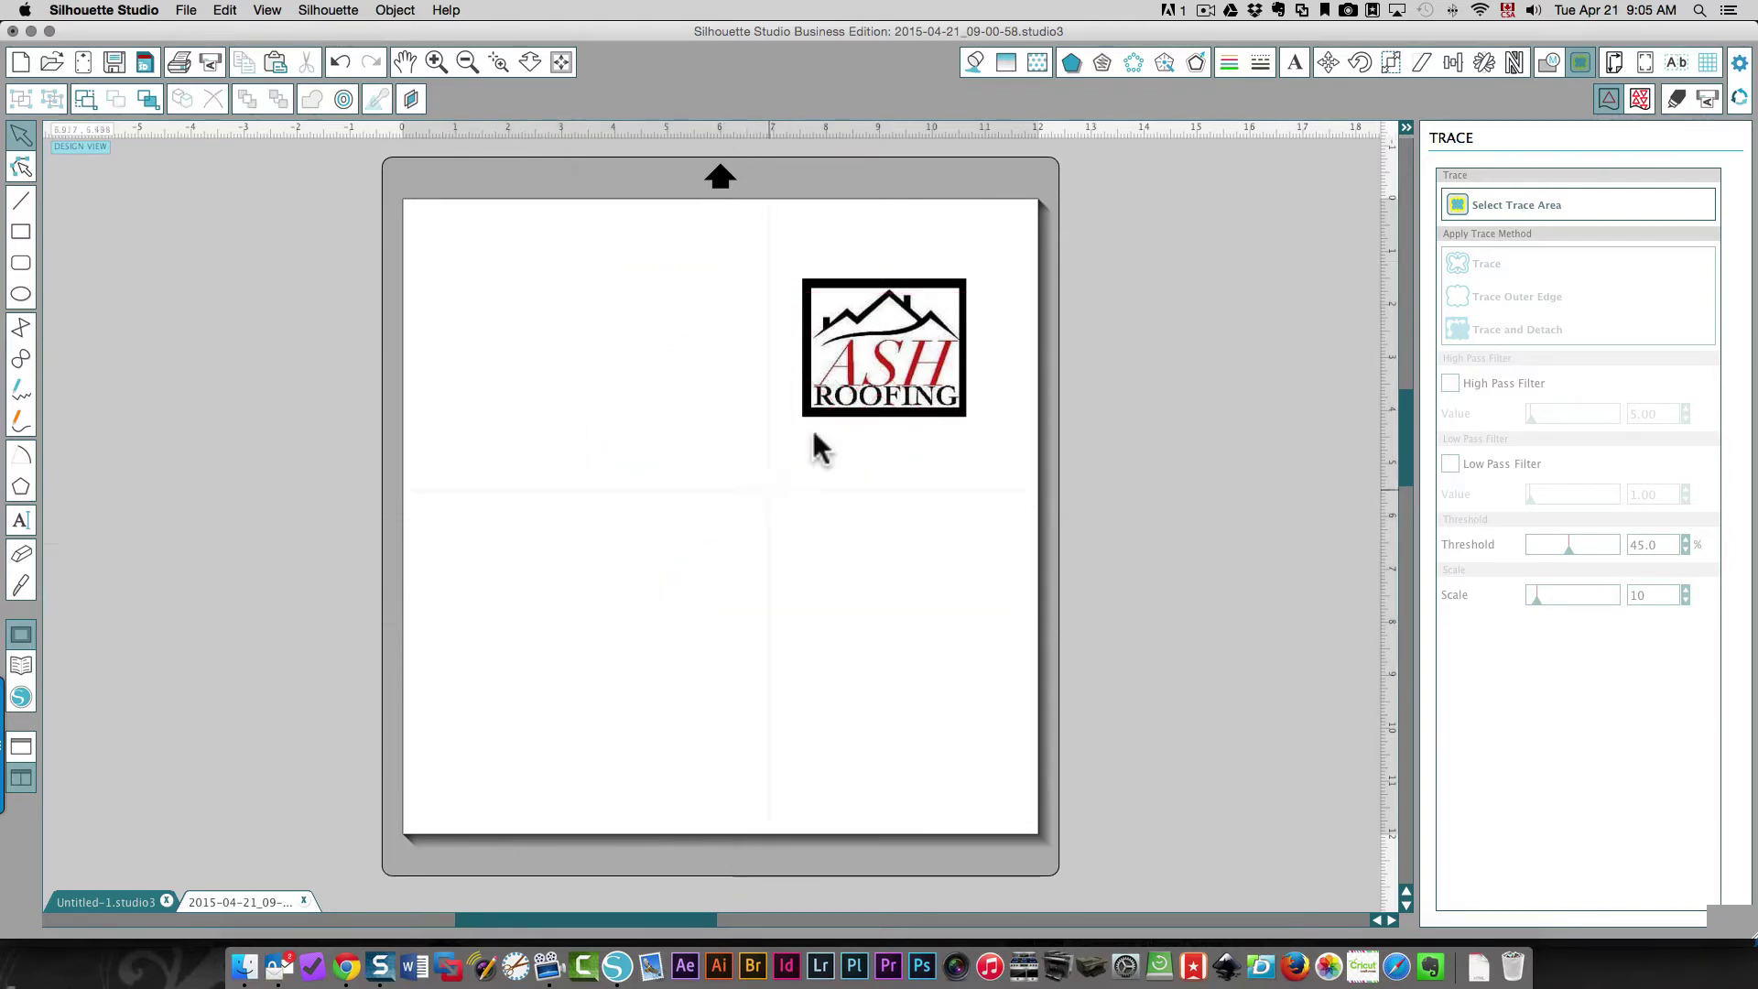
# Step: Retrace the logo image inside an area of about 4.64 by 3.72 in with the high pass filter off and the threshold at 82%
pyautogui.moveTo(851, 359); pyautogui.dragTo(508, 351)
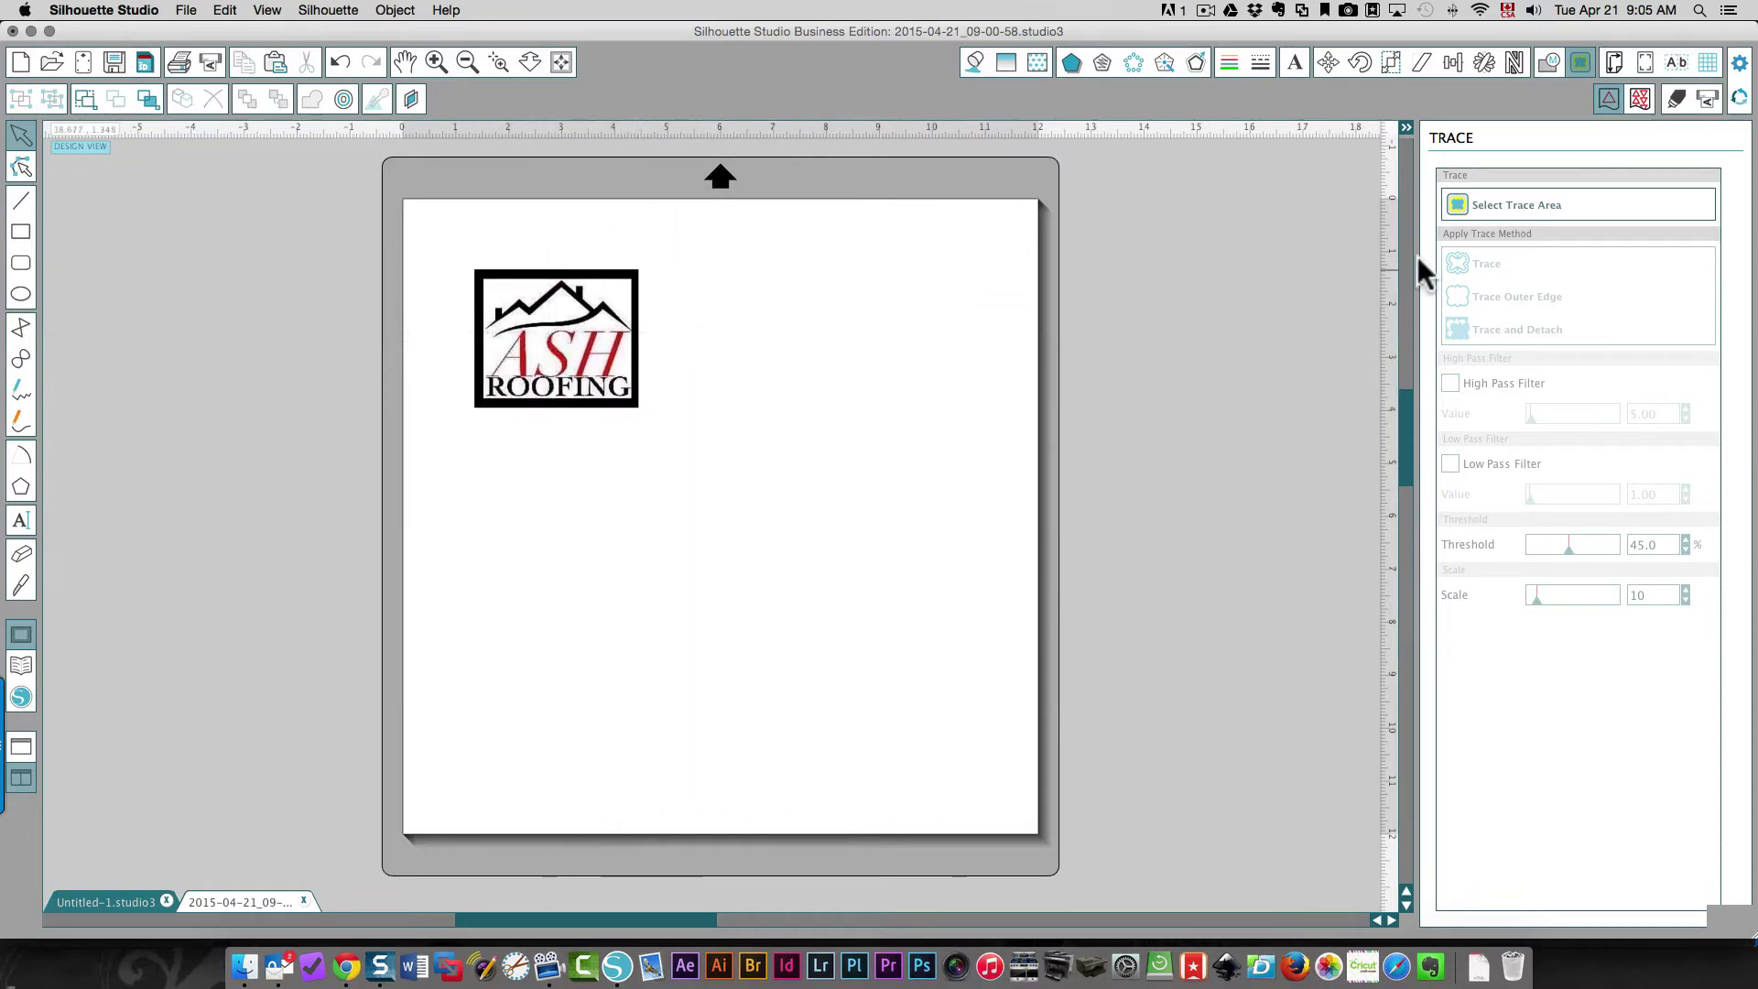
pyautogui.click(1485, 211)
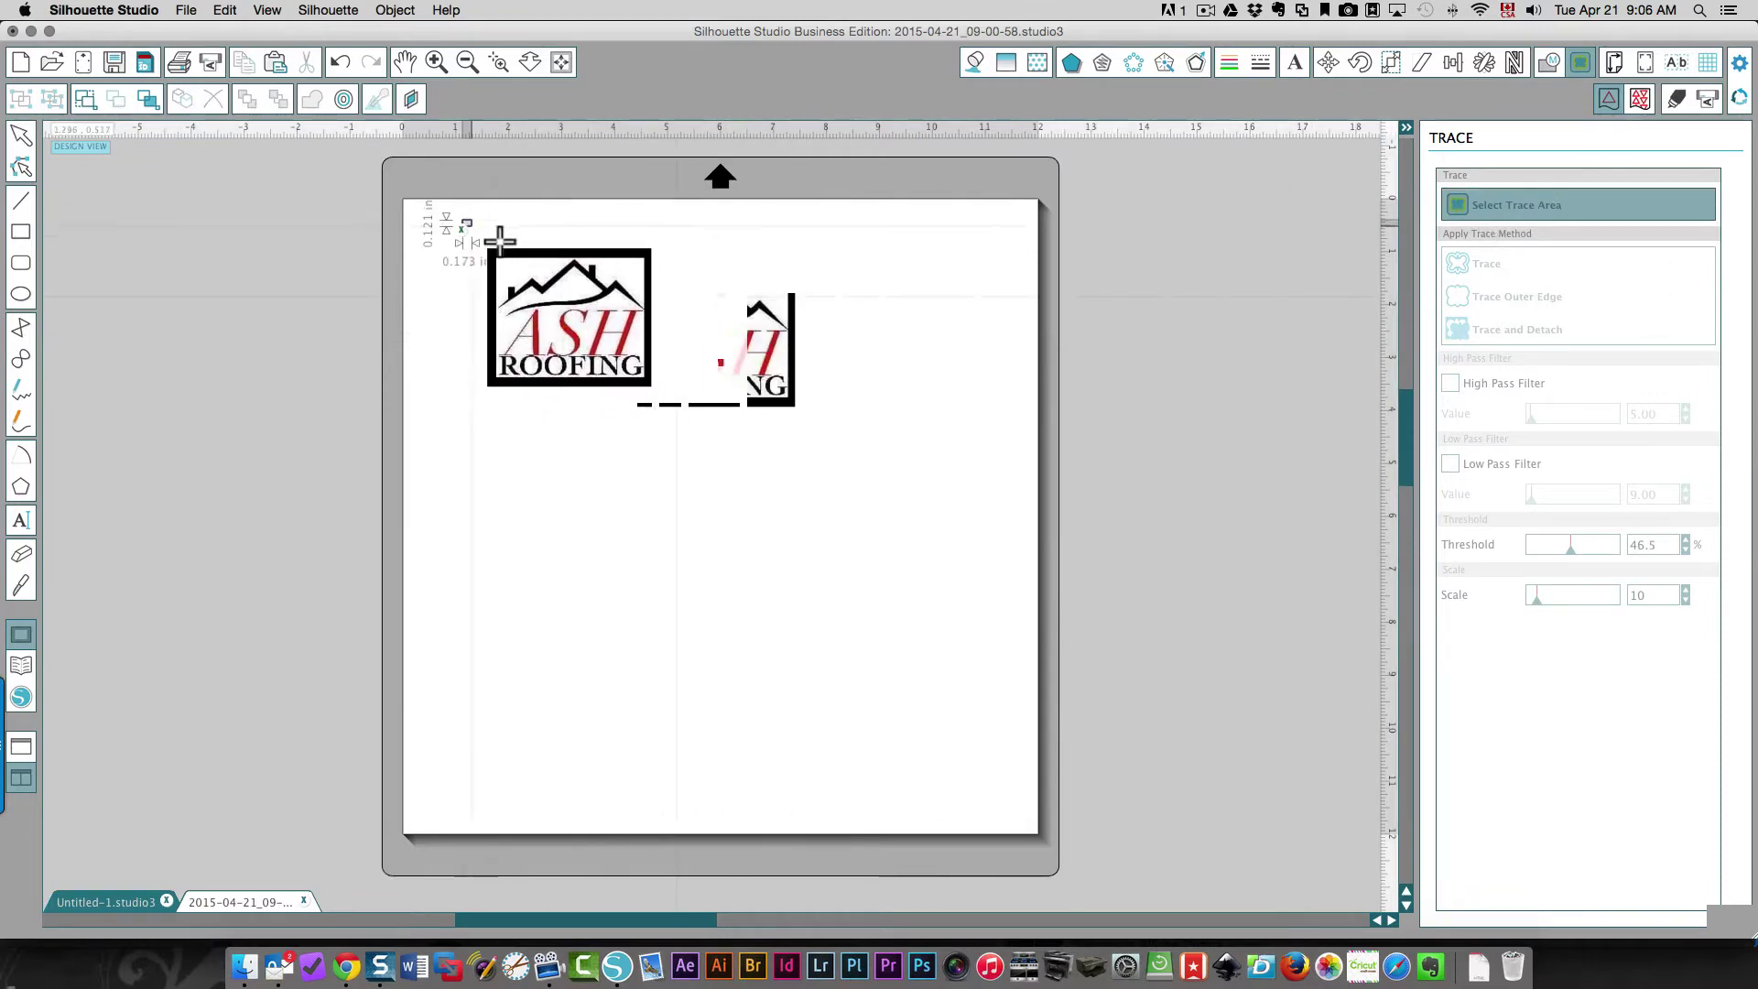
pyautogui.moveTo(464, 221); pyautogui.dragTo(707, 417)
pyautogui.click(1449, 383)
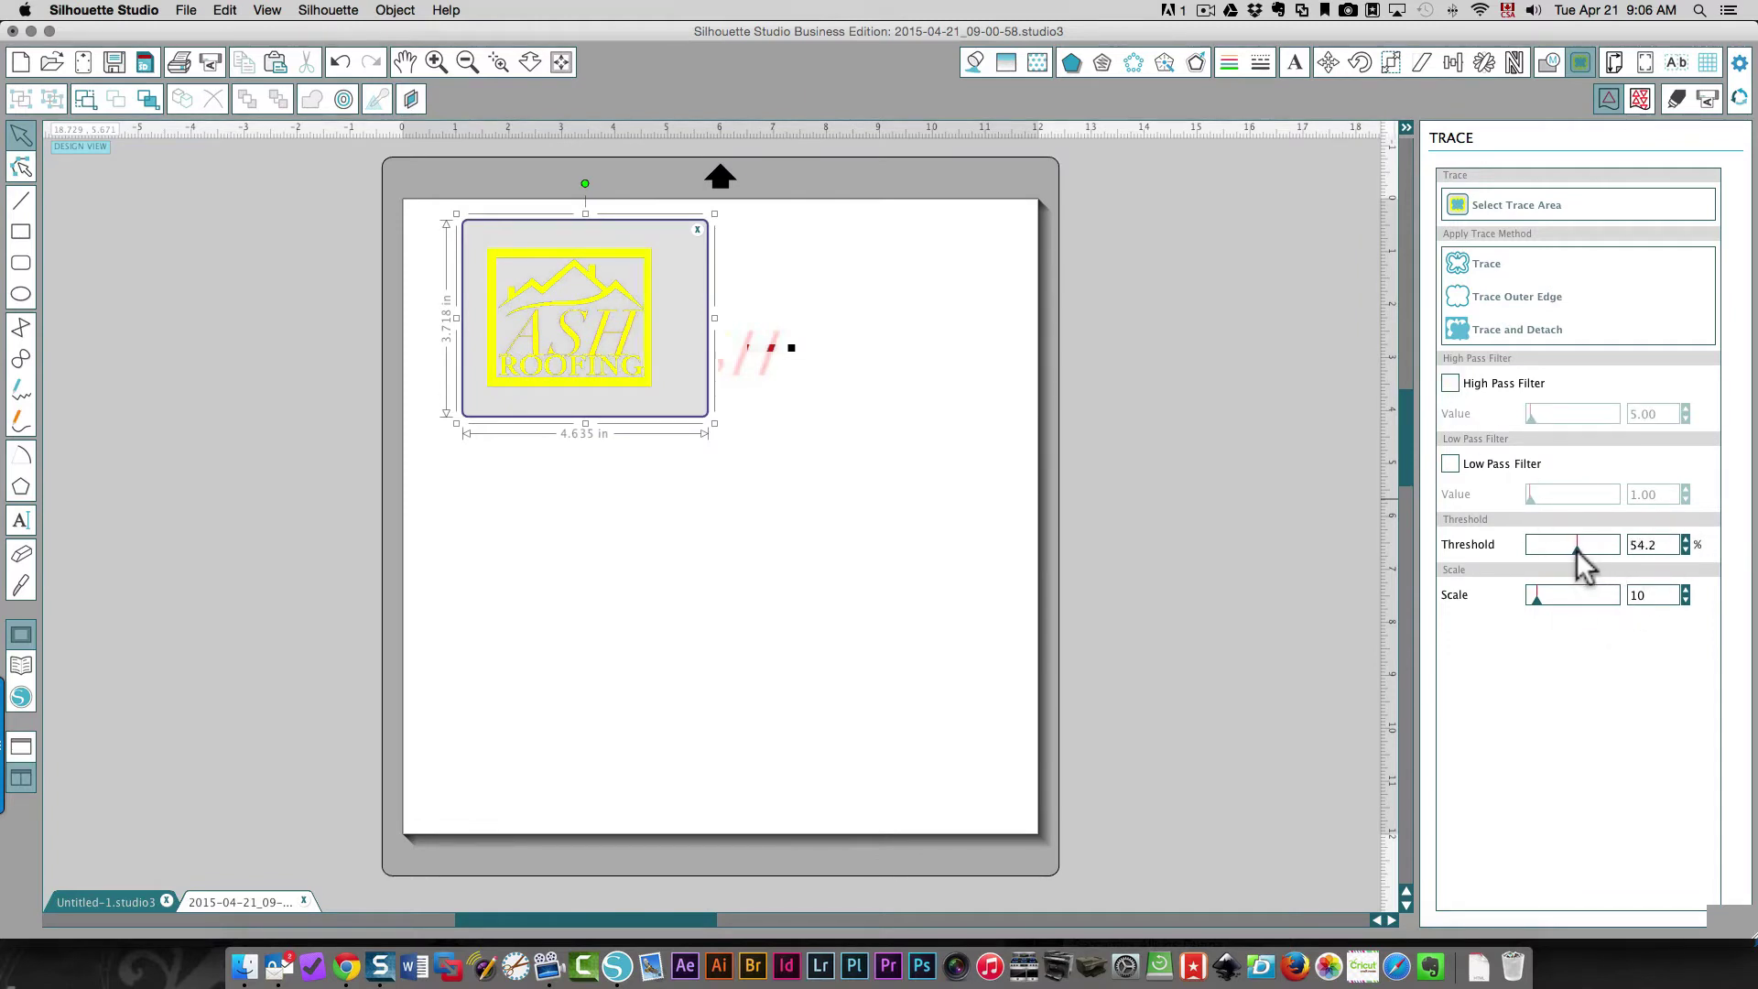
pyautogui.moveTo(1584, 551); pyautogui.dragTo(1603, 553)
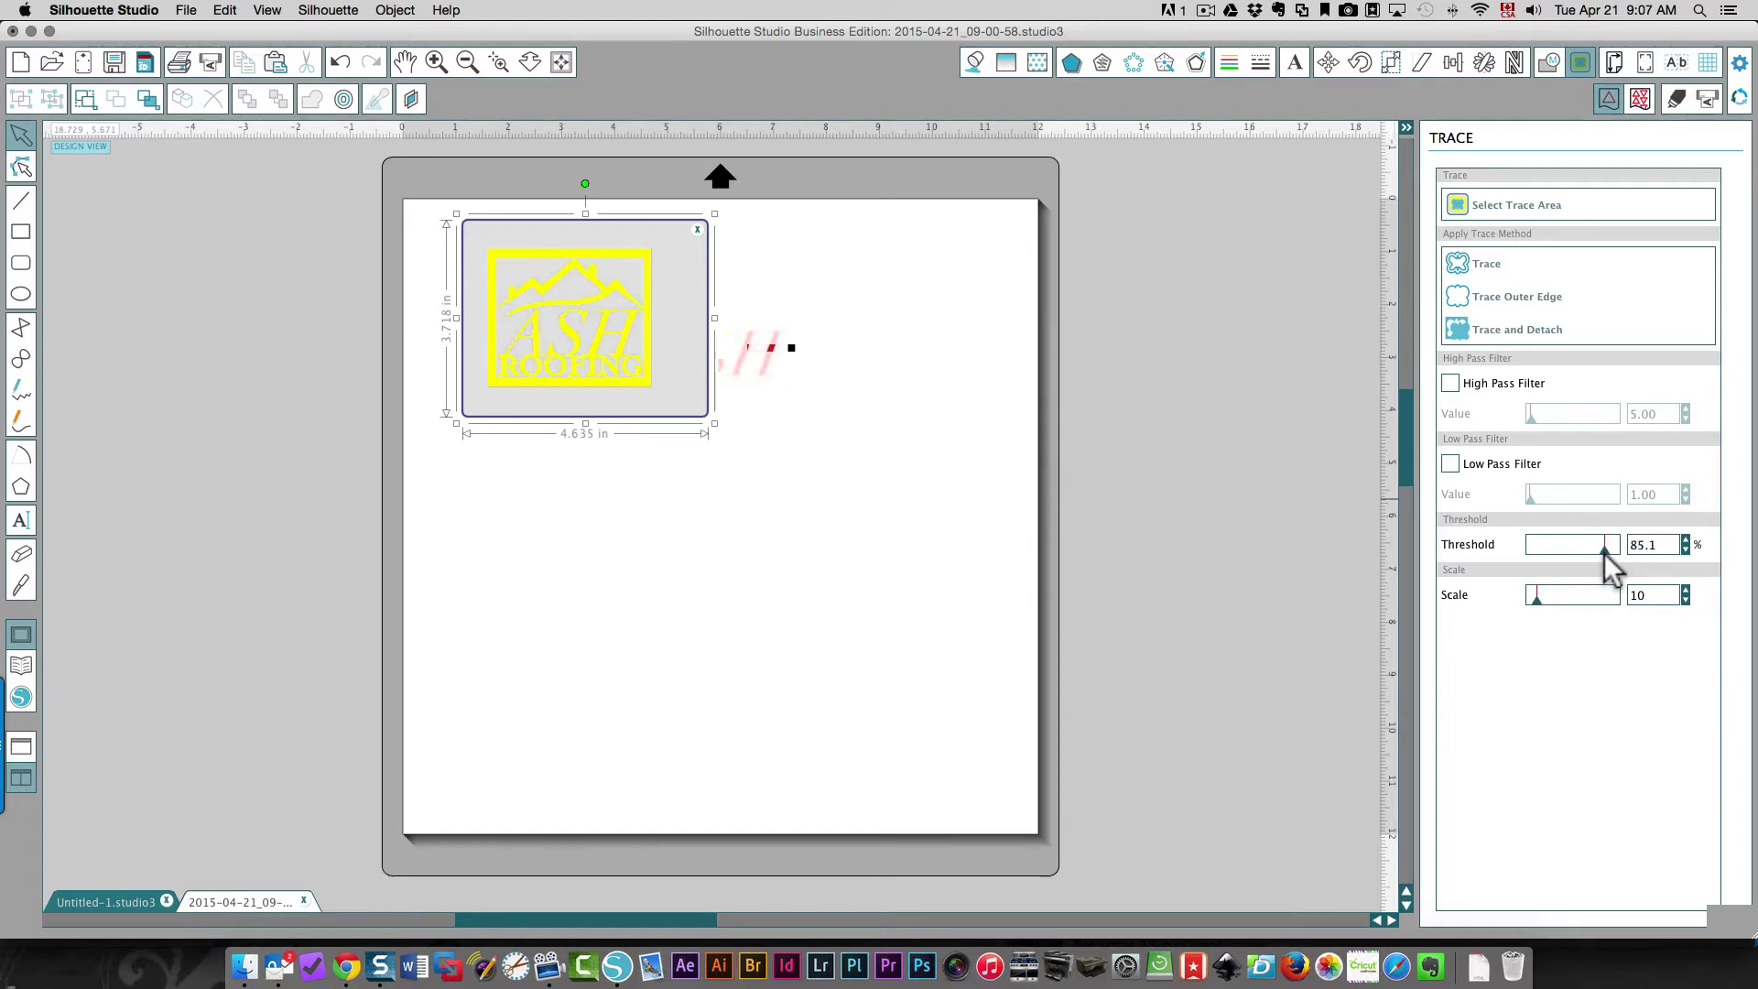
pyautogui.moveTo(1601, 553); pyautogui.dragTo(1597, 554)
pyautogui.click(1483, 263)
# Step: Enlarge the new traced outline to about 9.24 in wide and move the original logo image off the page
pyautogui.moveTo(560, 366)
pyautogui.mouseDown()
pyautogui.moveTo(628, 440)
pyautogui.moveTo(844, 561)
pyautogui.moveTo(888, 362)
pyautogui.mouseUp()
pyautogui.click(598, 363)
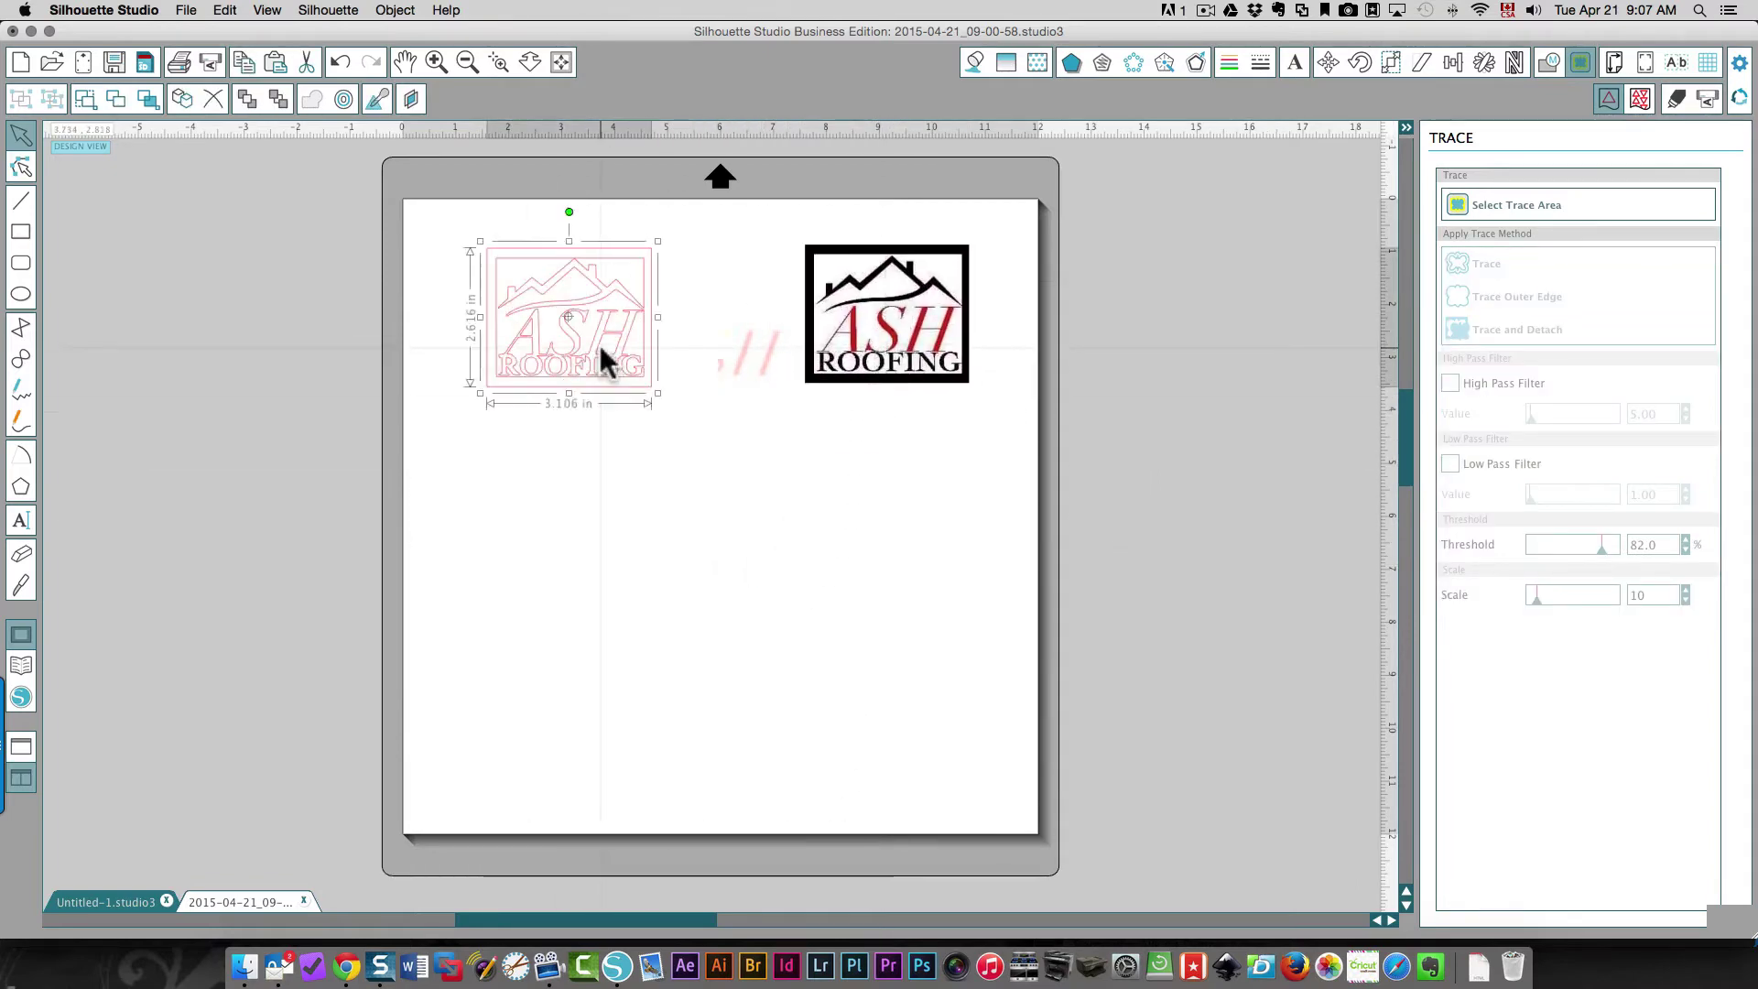
pyautogui.moveTo(663, 399); pyautogui.dragTo(952, 701)
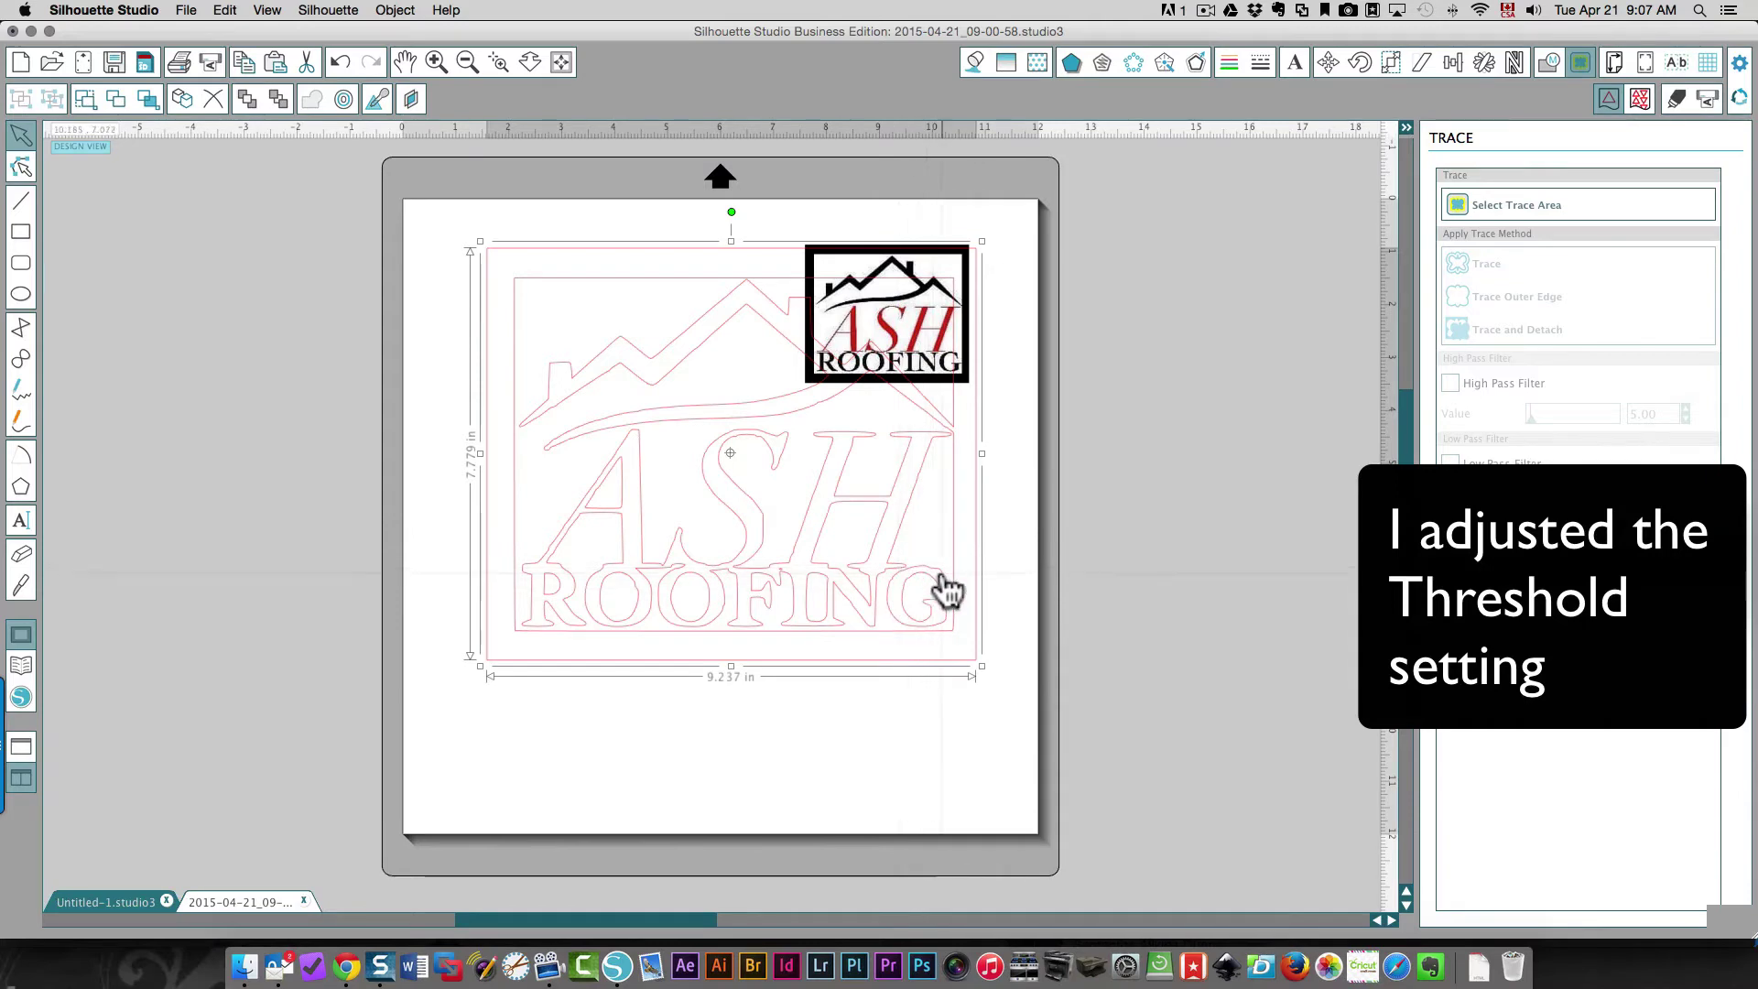
pyautogui.moveTo(909, 290); pyautogui.dragTo(1220, 240)
# Step: Open the traced outline for point editing and delete a point on the upper-left outer curve of the G in ROOFING
pyautogui.moveTo(769, 458)
pyautogui.mouseDown()
pyautogui.moveTo(728, 466)
pyautogui.moveTo(860, 631)
pyautogui.moveTo(953, 693)
pyautogui.mouseUp()
pyautogui.click(499, 61)
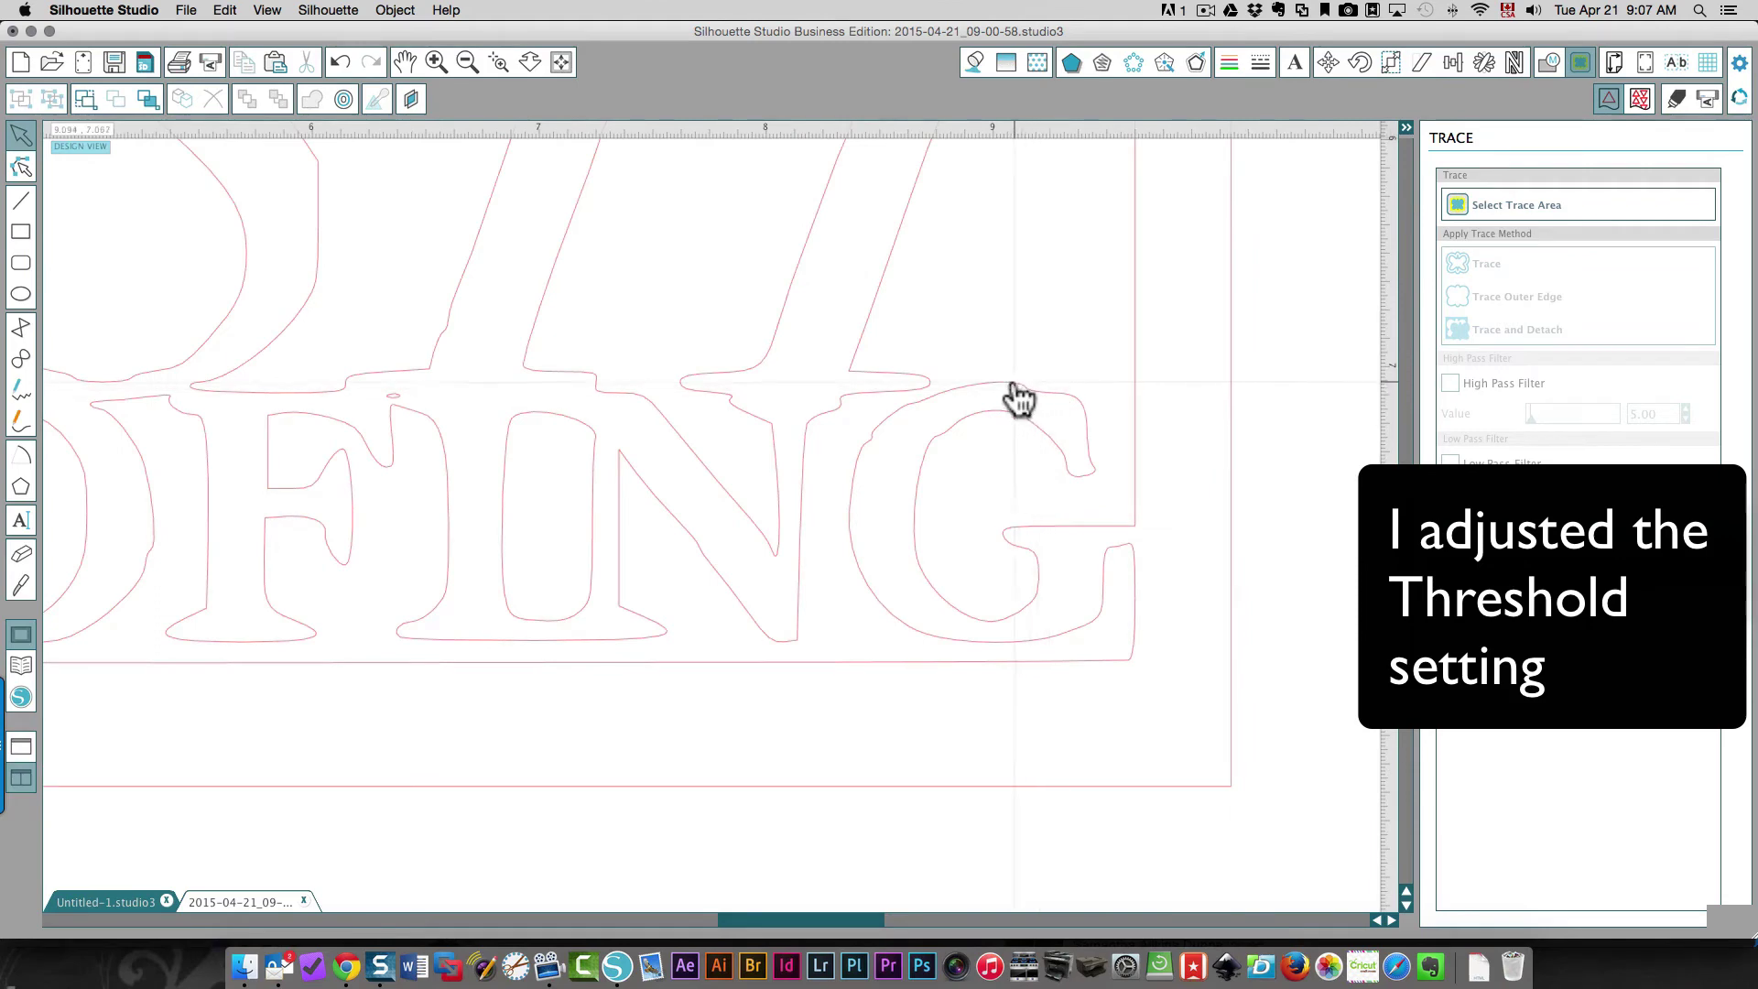
pyautogui.click(20, 167)
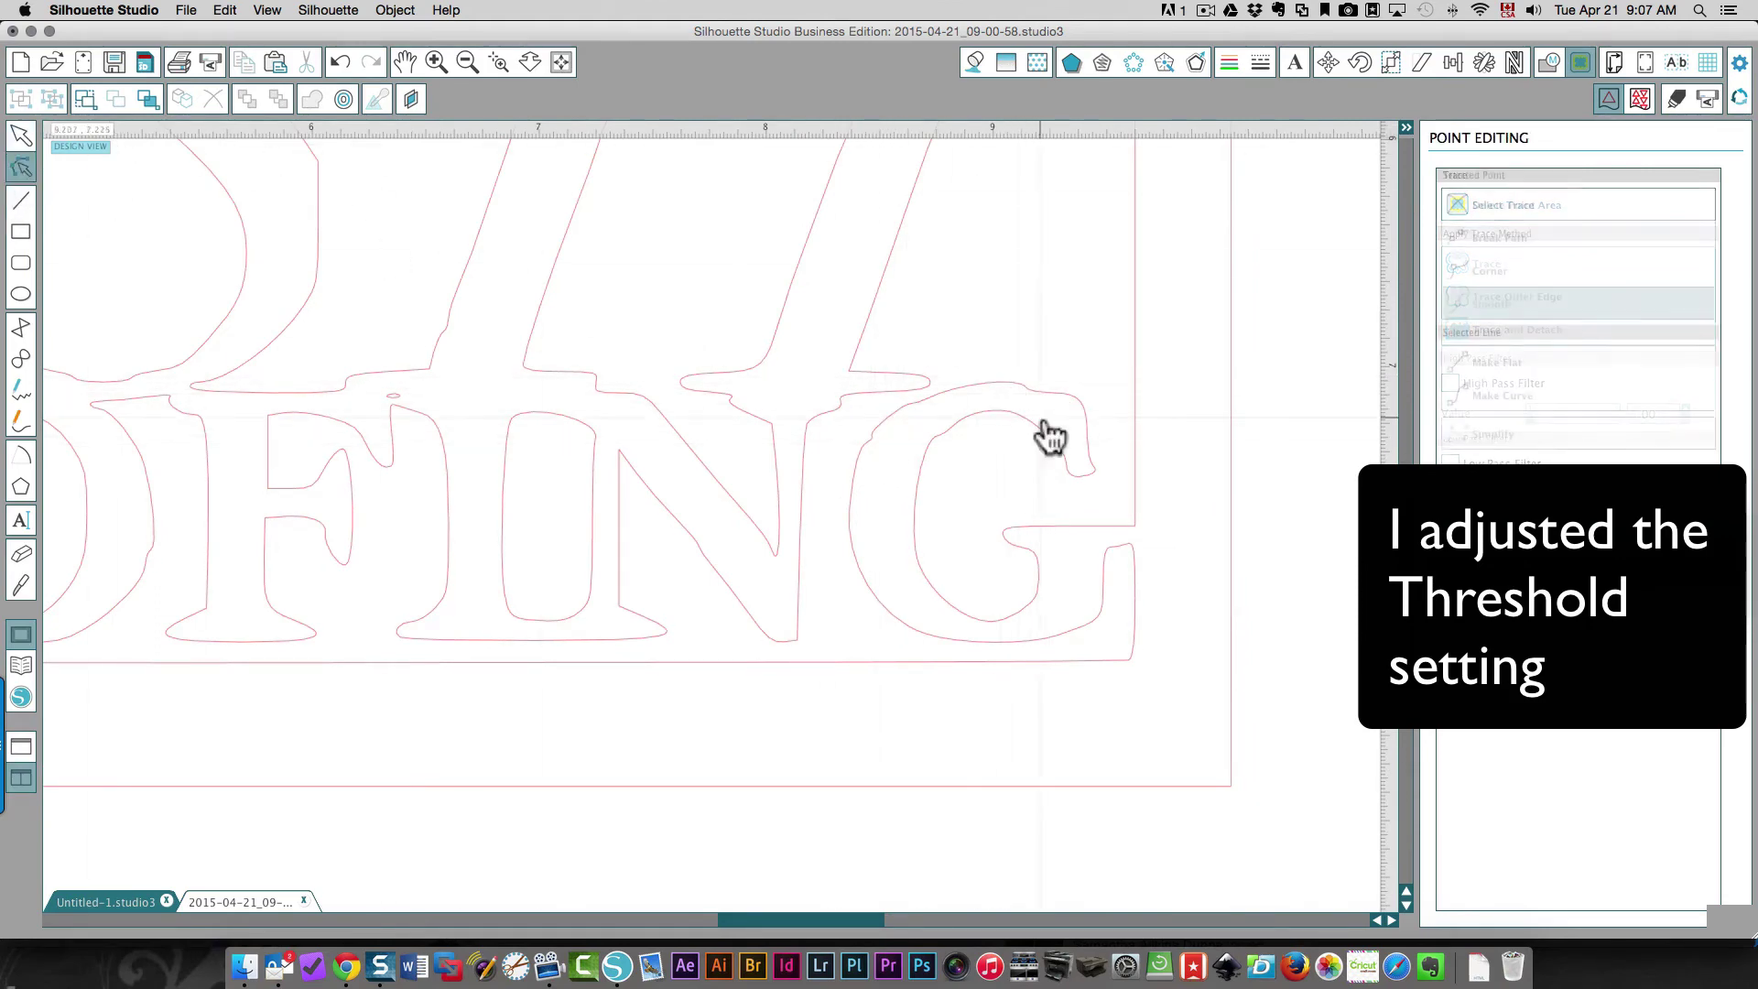
pyautogui.click(869, 439)
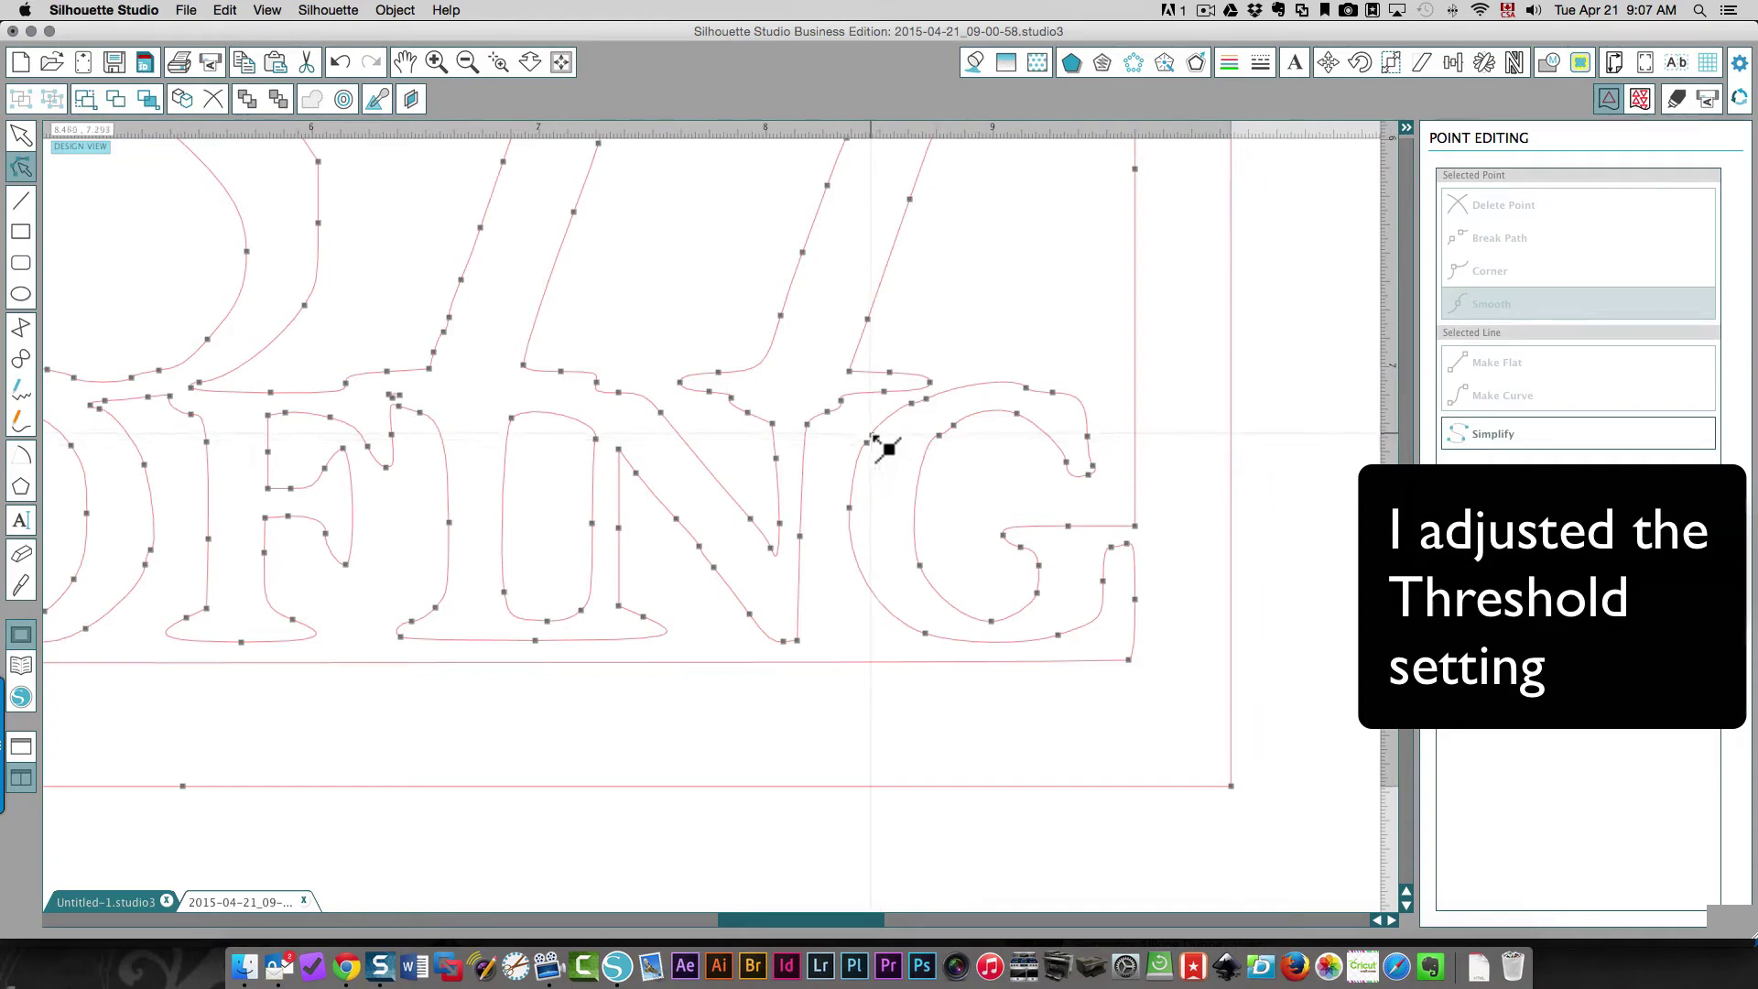
pyautogui.click(870, 432)
pyautogui.rightClick(870, 431)
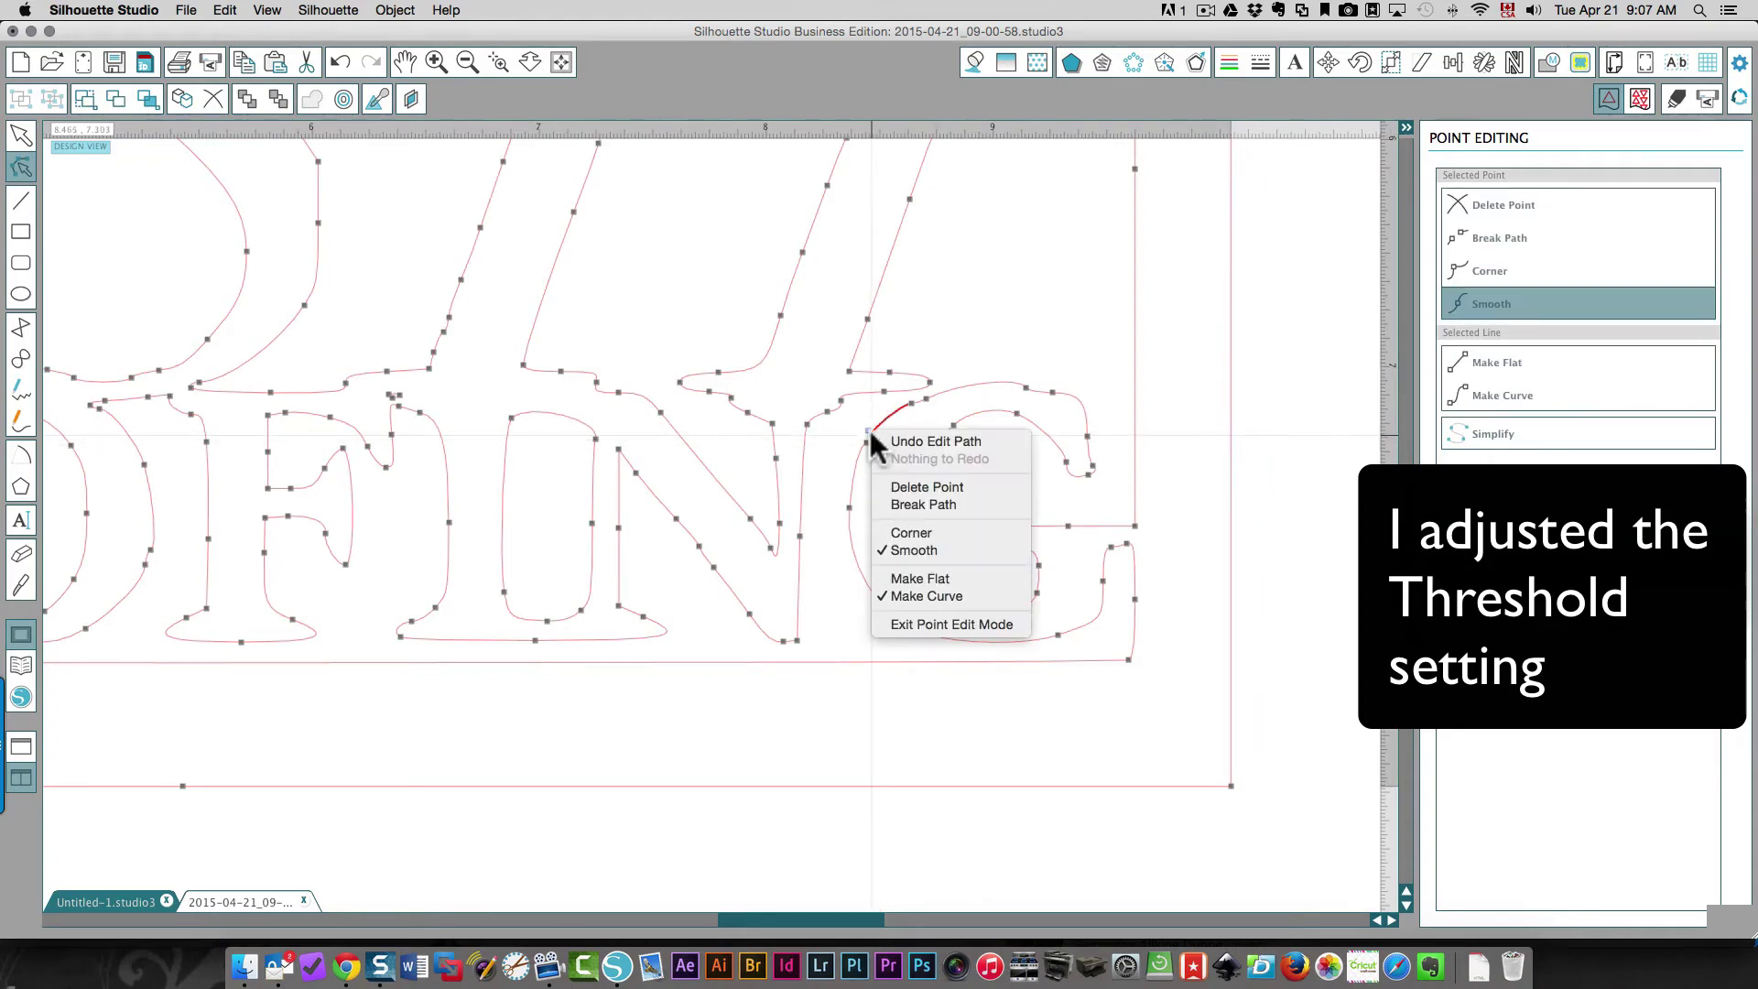
pyautogui.click(907, 486)
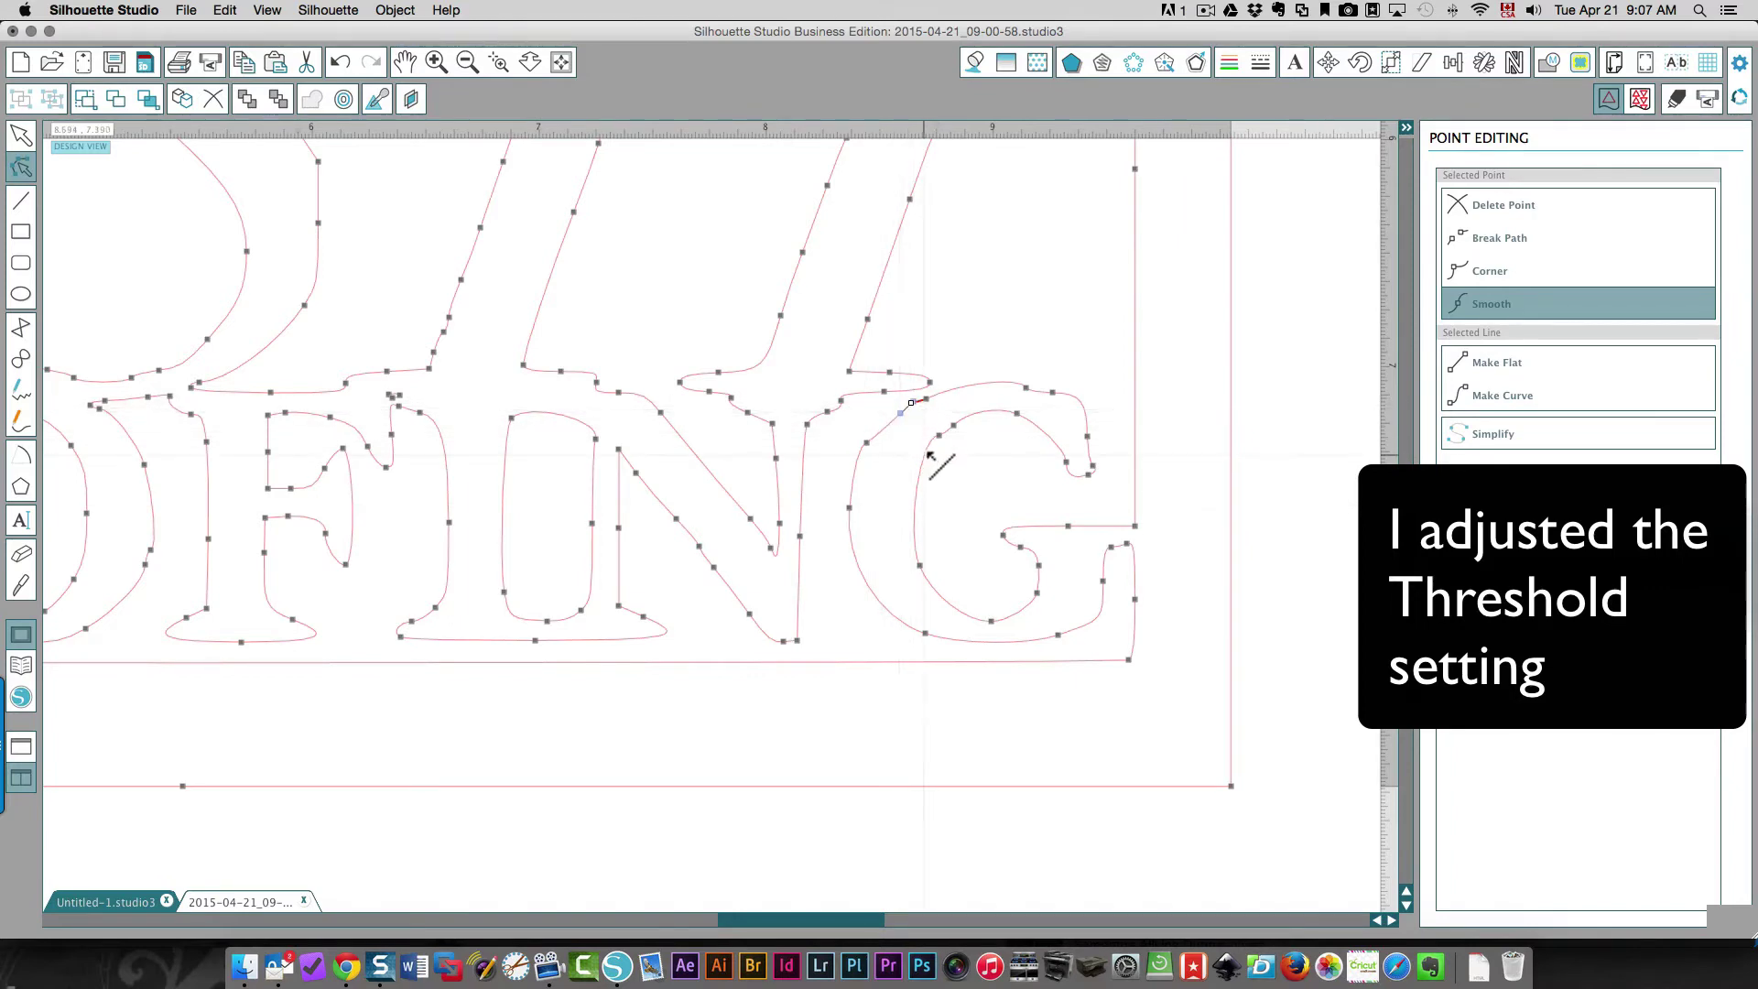
pyautogui.click(867, 443)
pyautogui.click(976, 459)
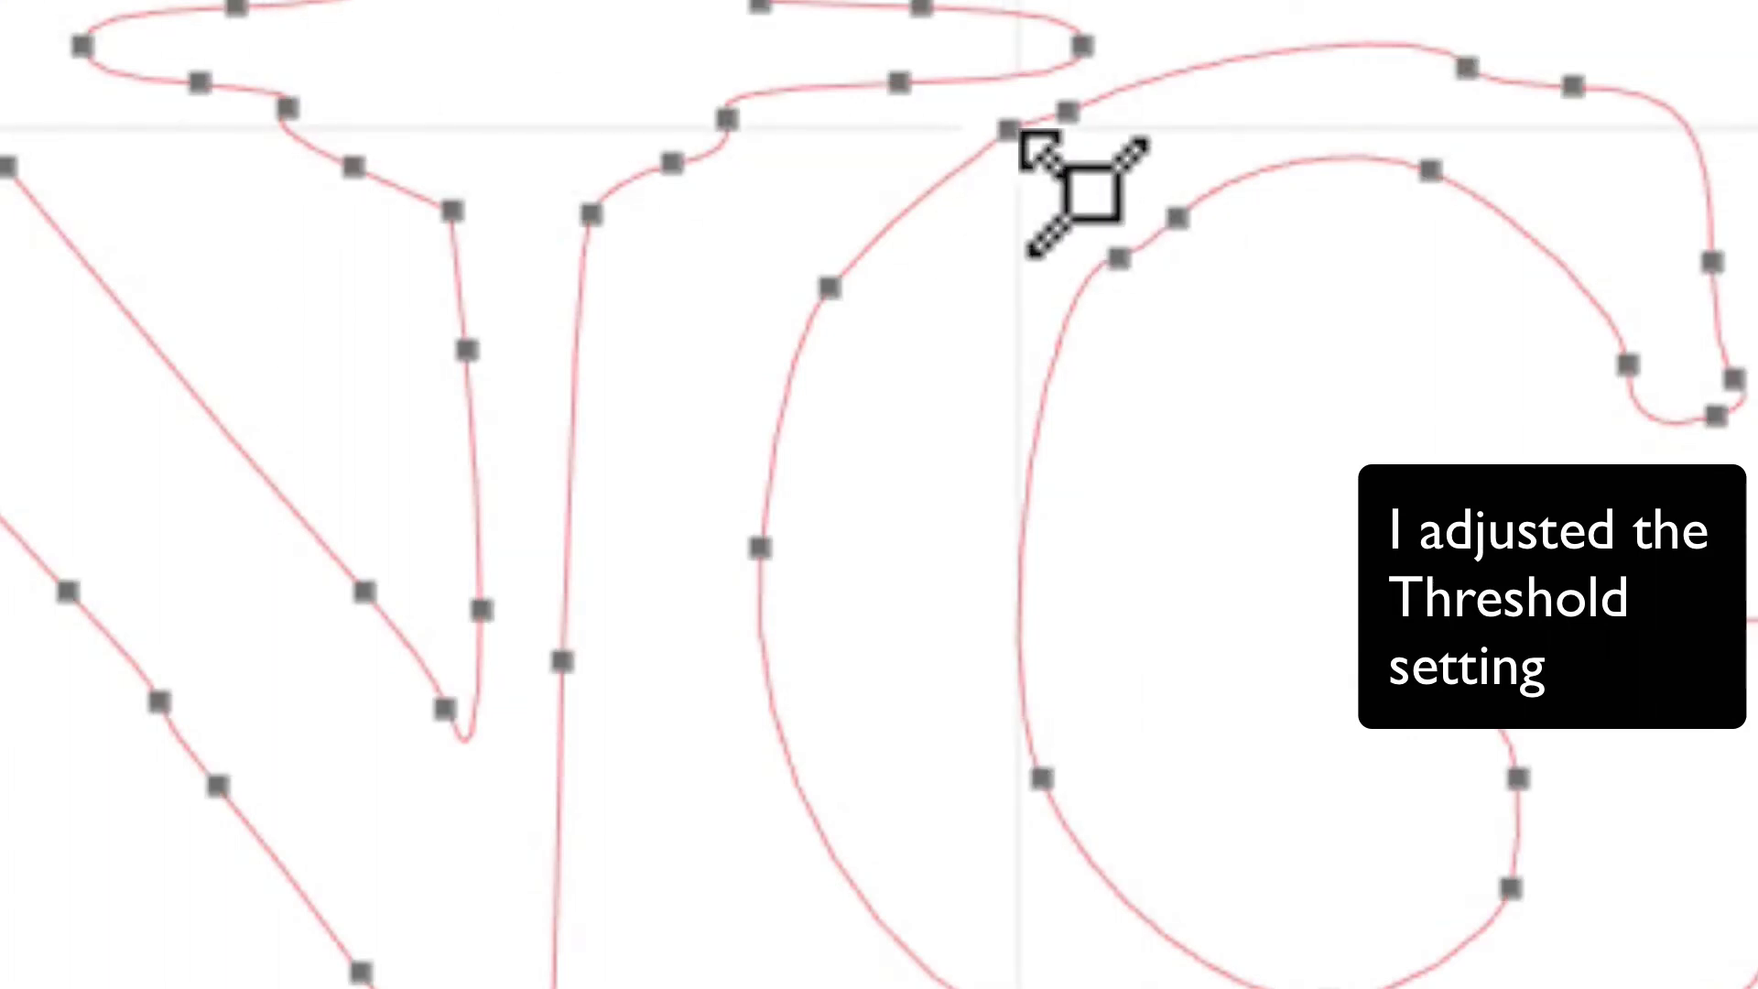
# Step: Nudge the two neighbouring points on the G's upper-left outer curve slightly upward to smooth it, and leave point editing
pyautogui.click(1012, 130)
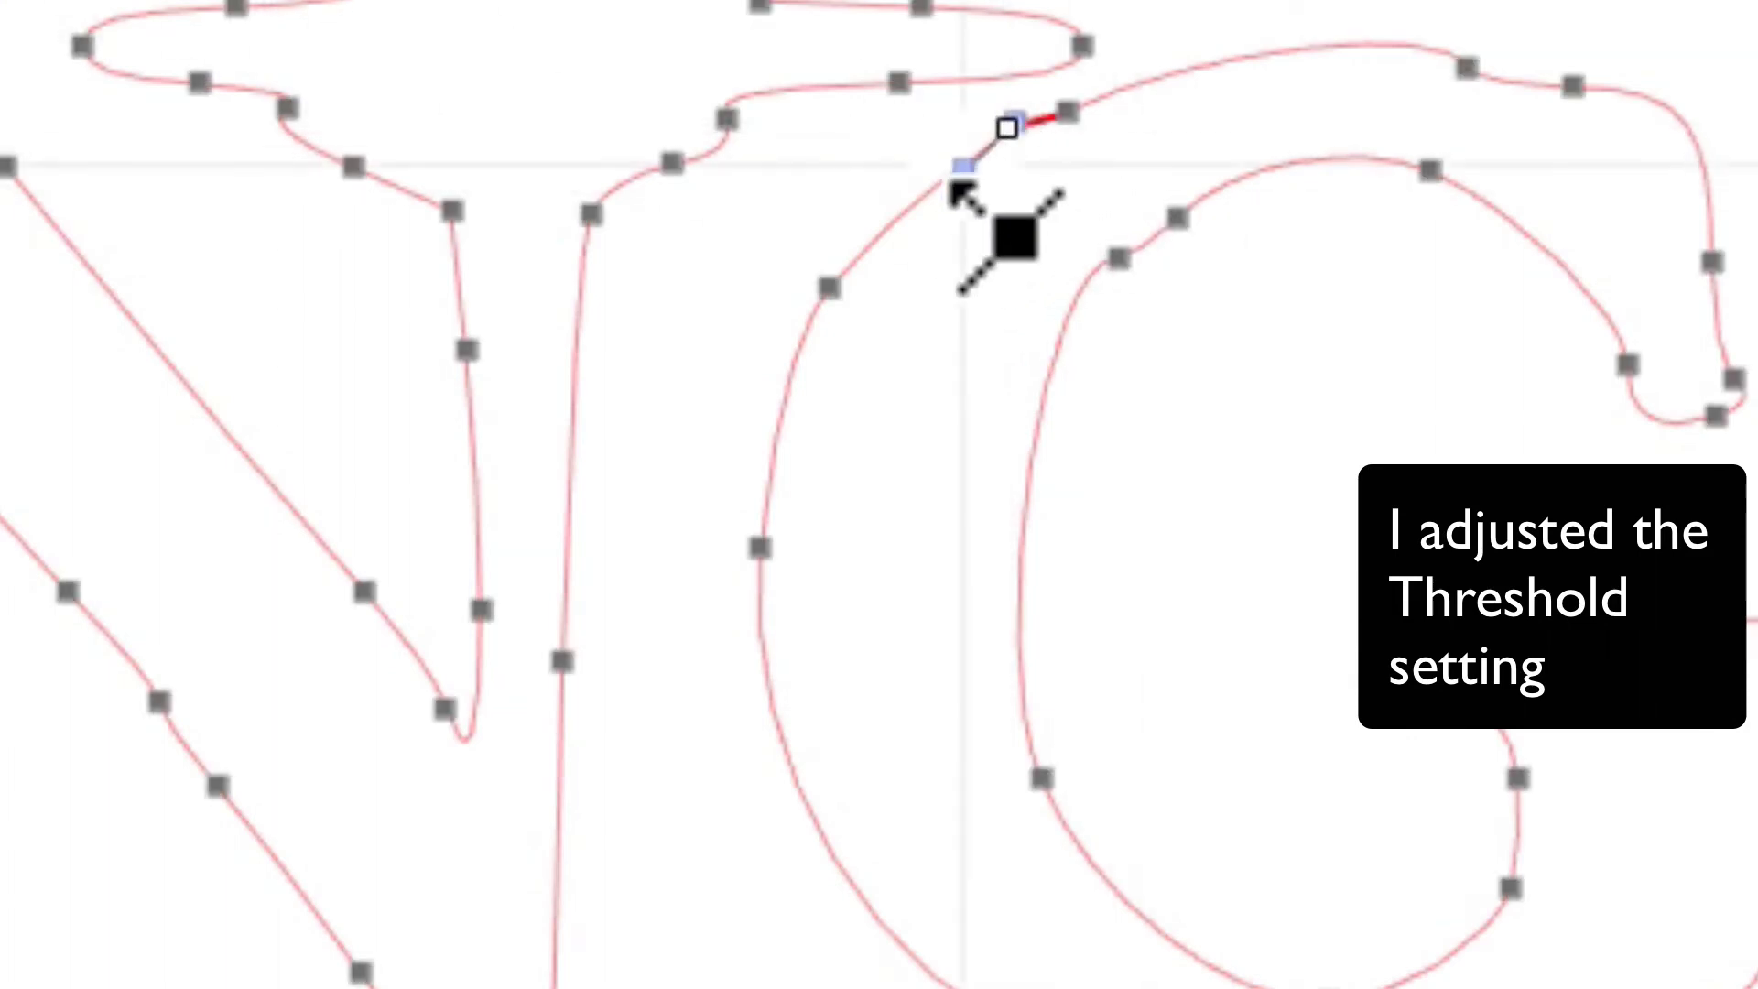
pyautogui.click(1066, 105)
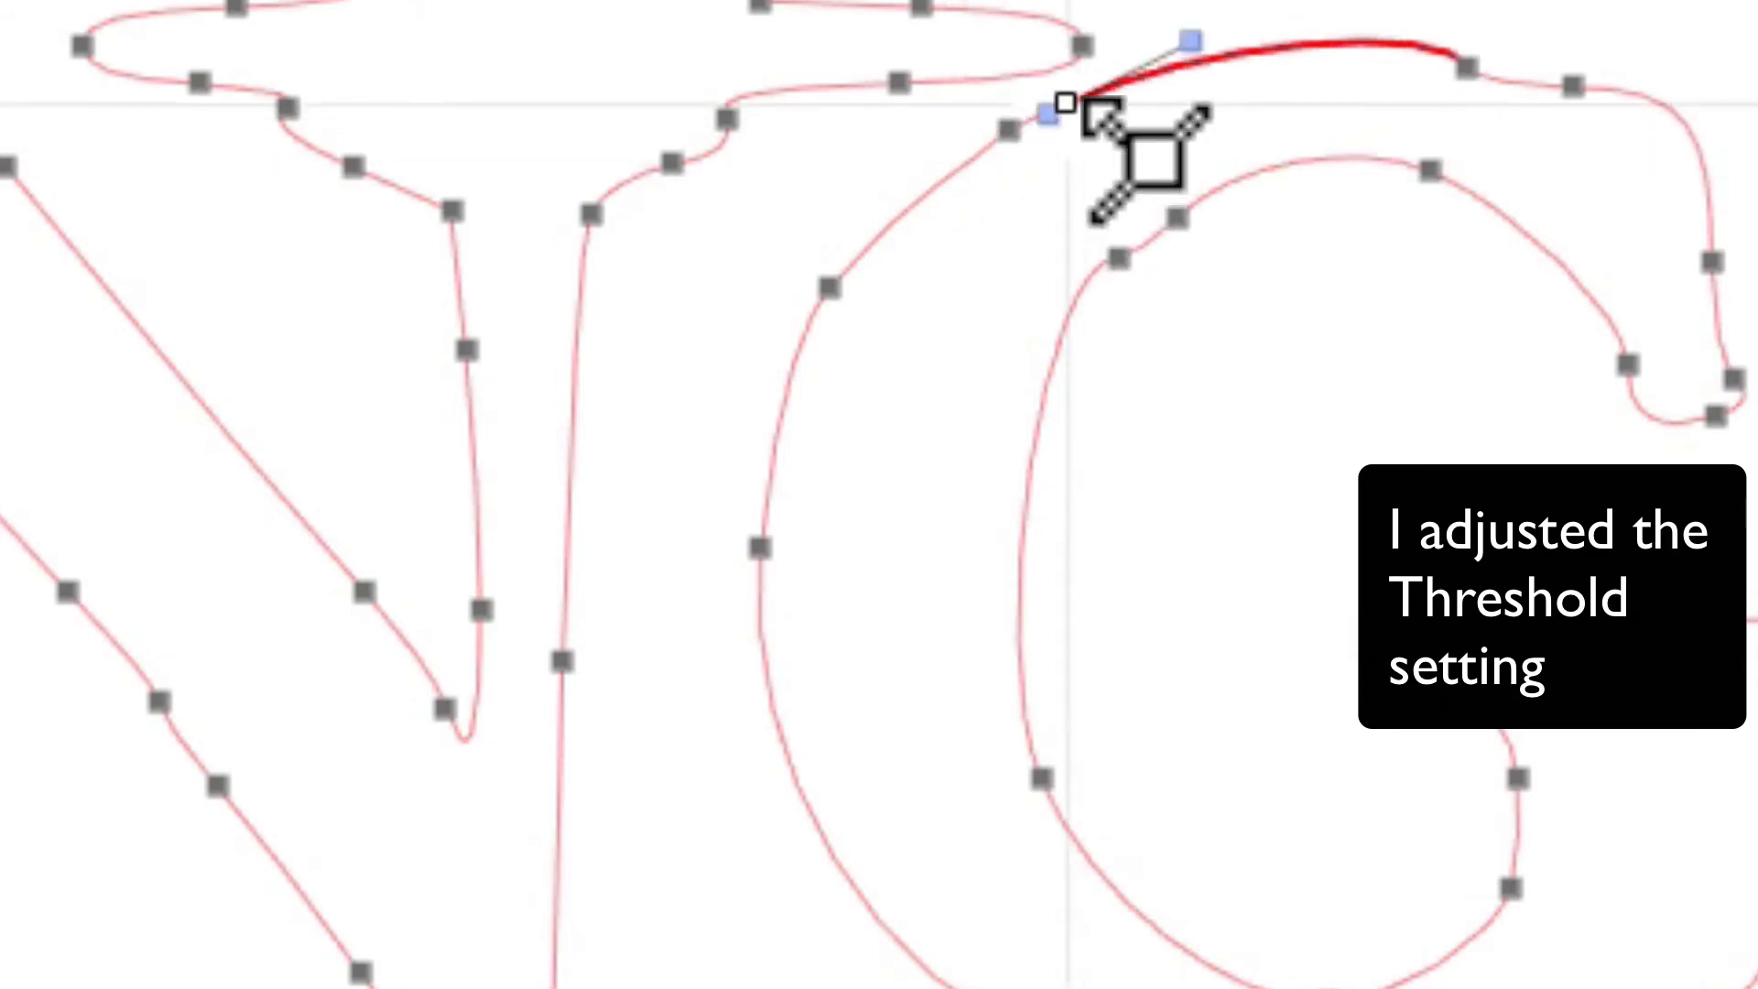
pyautogui.press('Up')
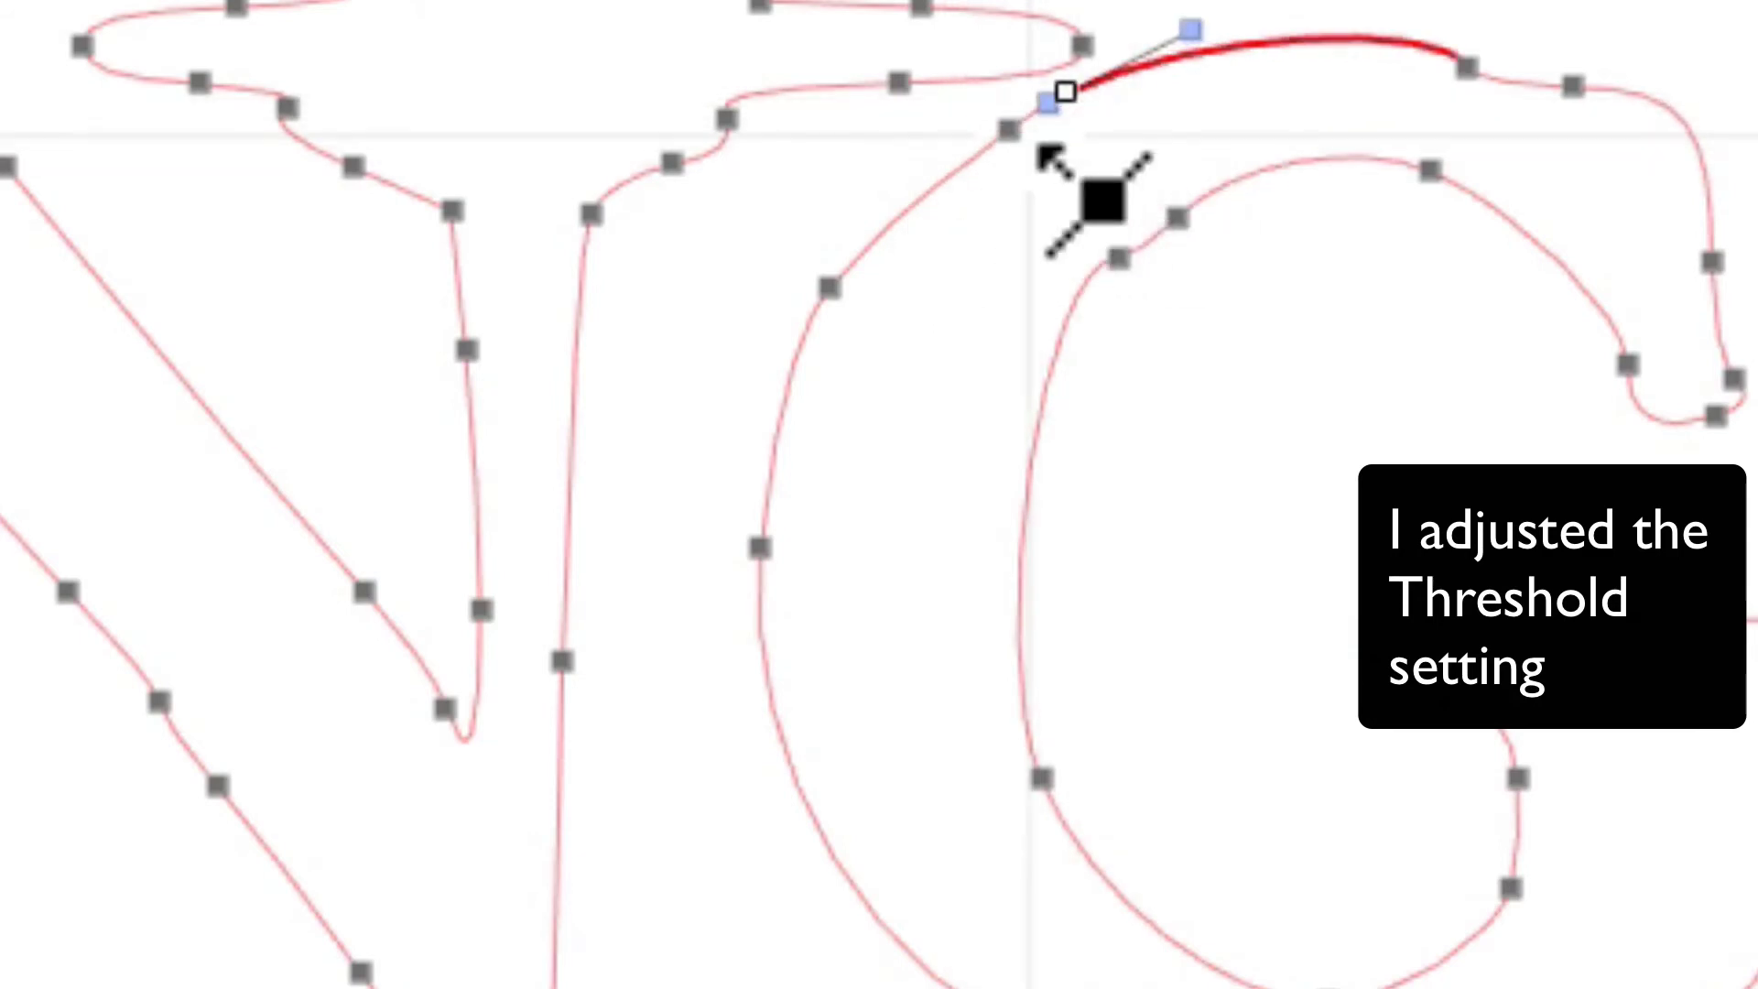
pyautogui.click(1009, 129)
pyautogui.press('Up')
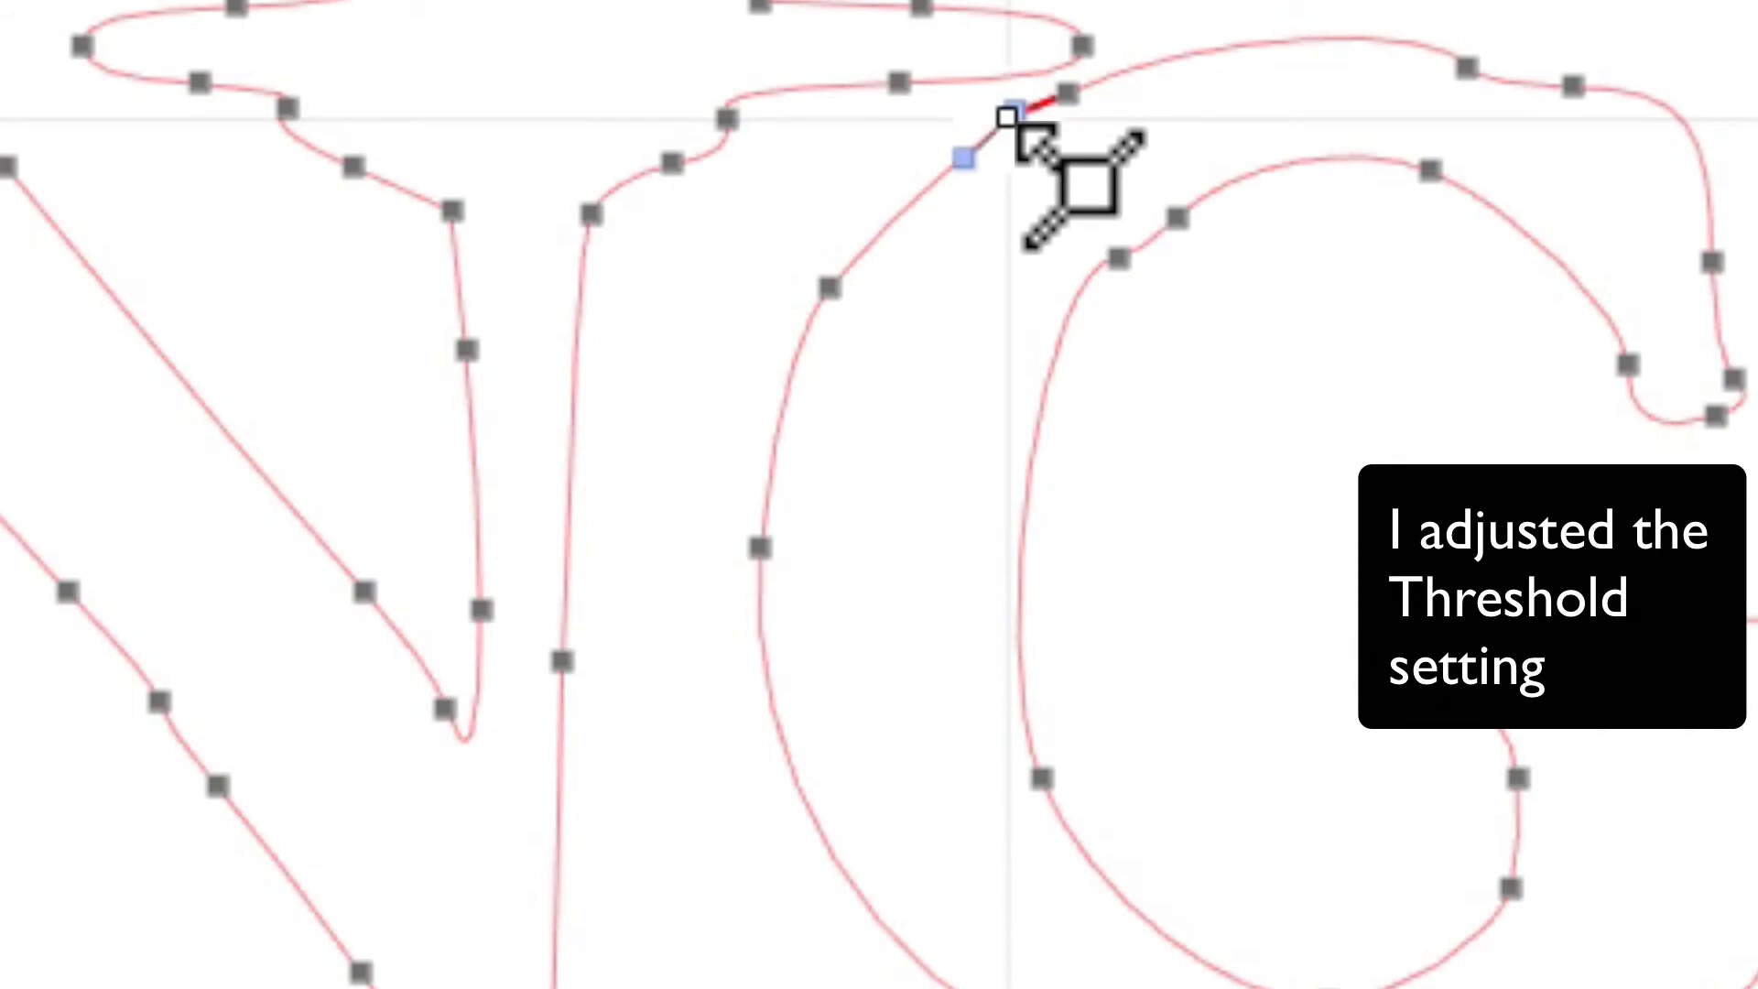
pyautogui.press('Escape')
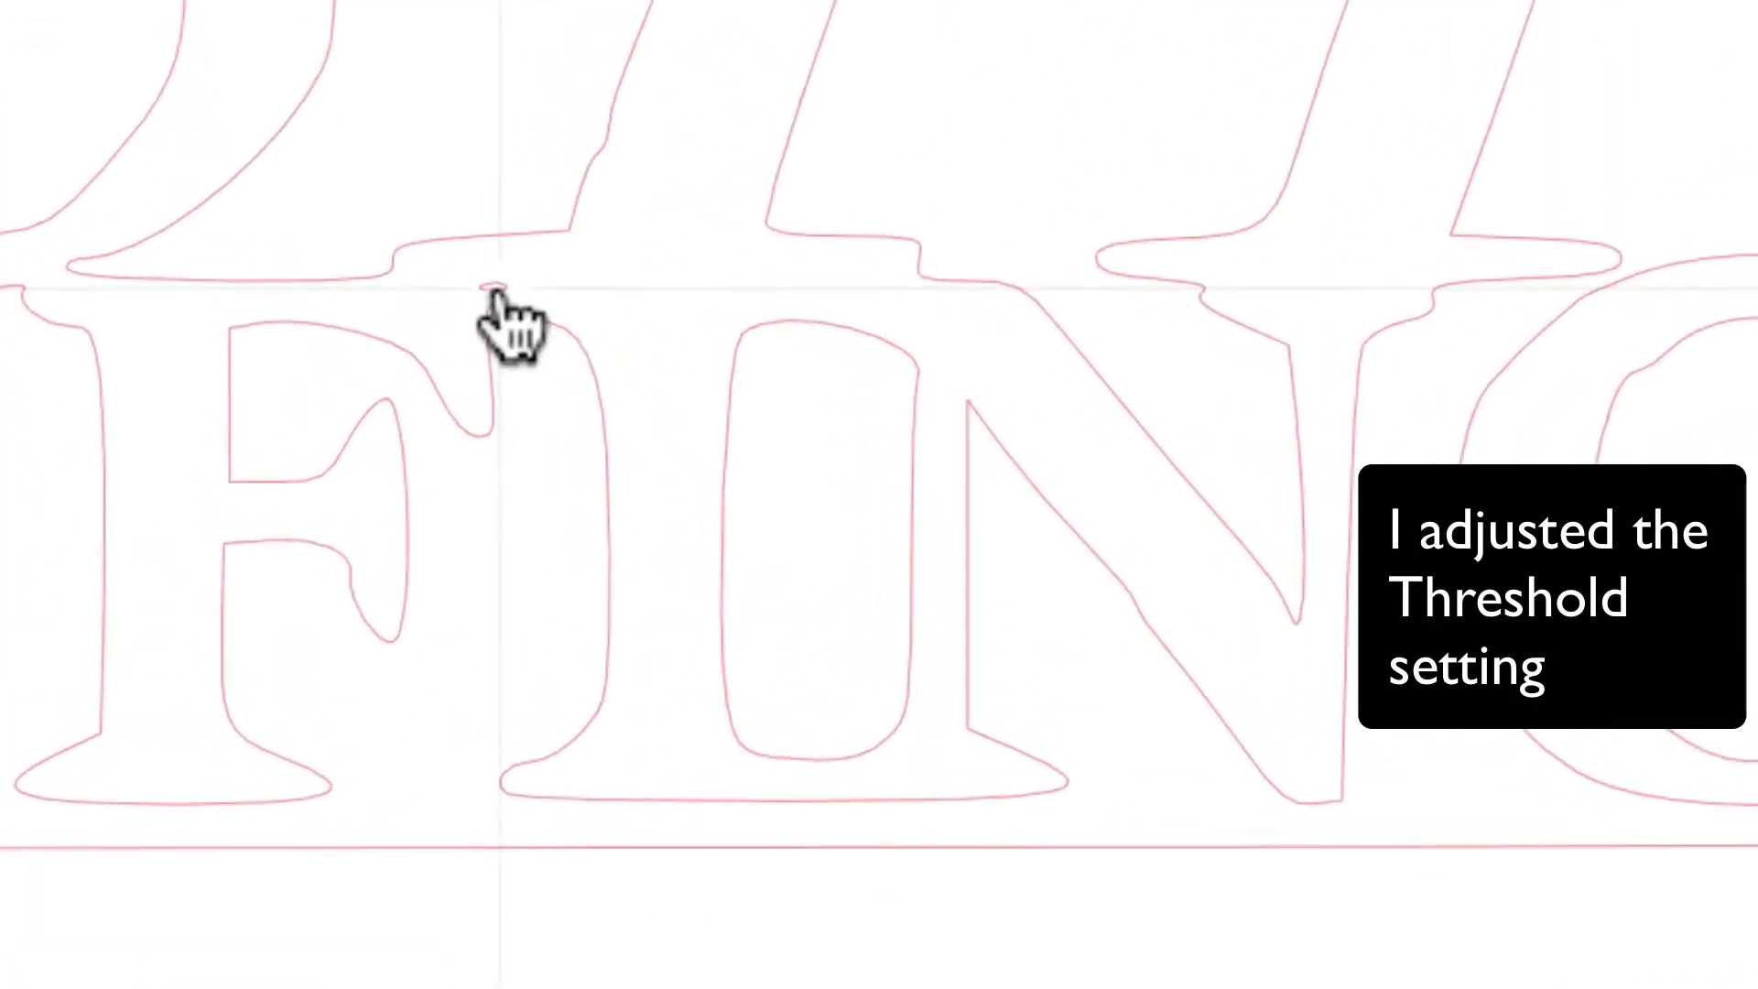
# Step: Delete the small stray traced shape between the tops of the F and I in ROOFING
pyautogui.rightClick(721, 604)
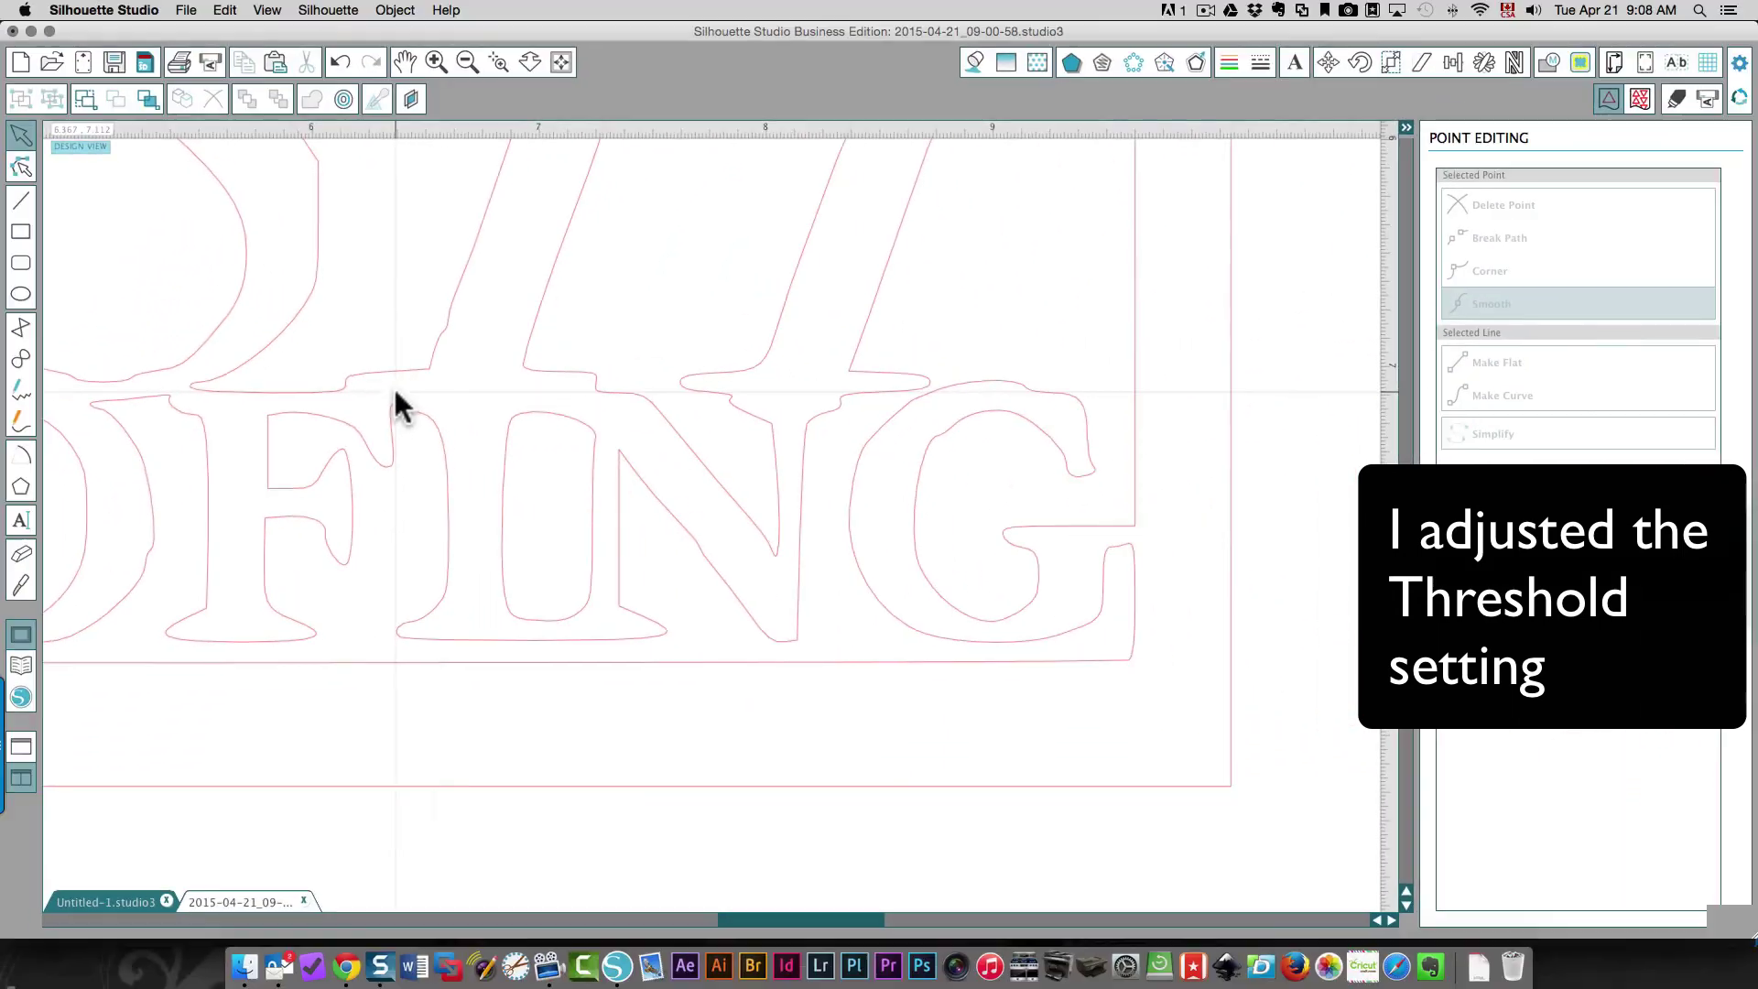
pyautogui.hscroll(-3, 393, 385)
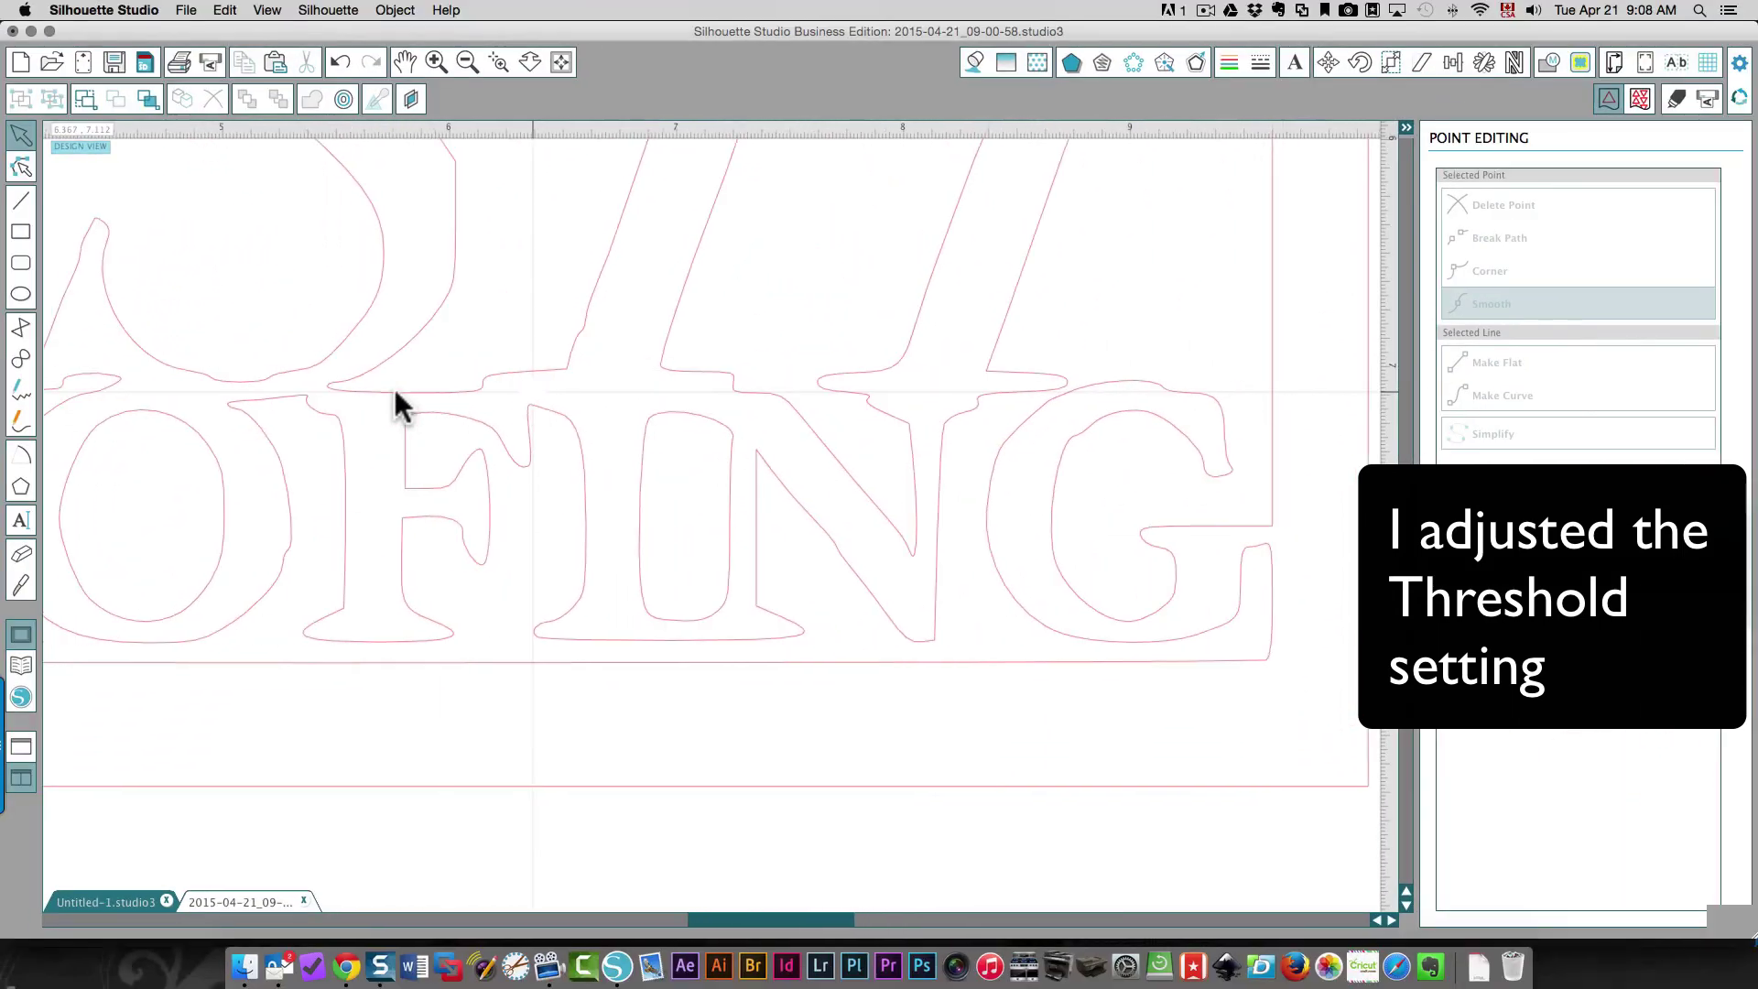
# Step: Inspect the enlarged traced outline across the ROOFING and ASH lettering, the roofline and the frame for remaining rough spots
pyautogui.hscroll(-10, 396, 392)
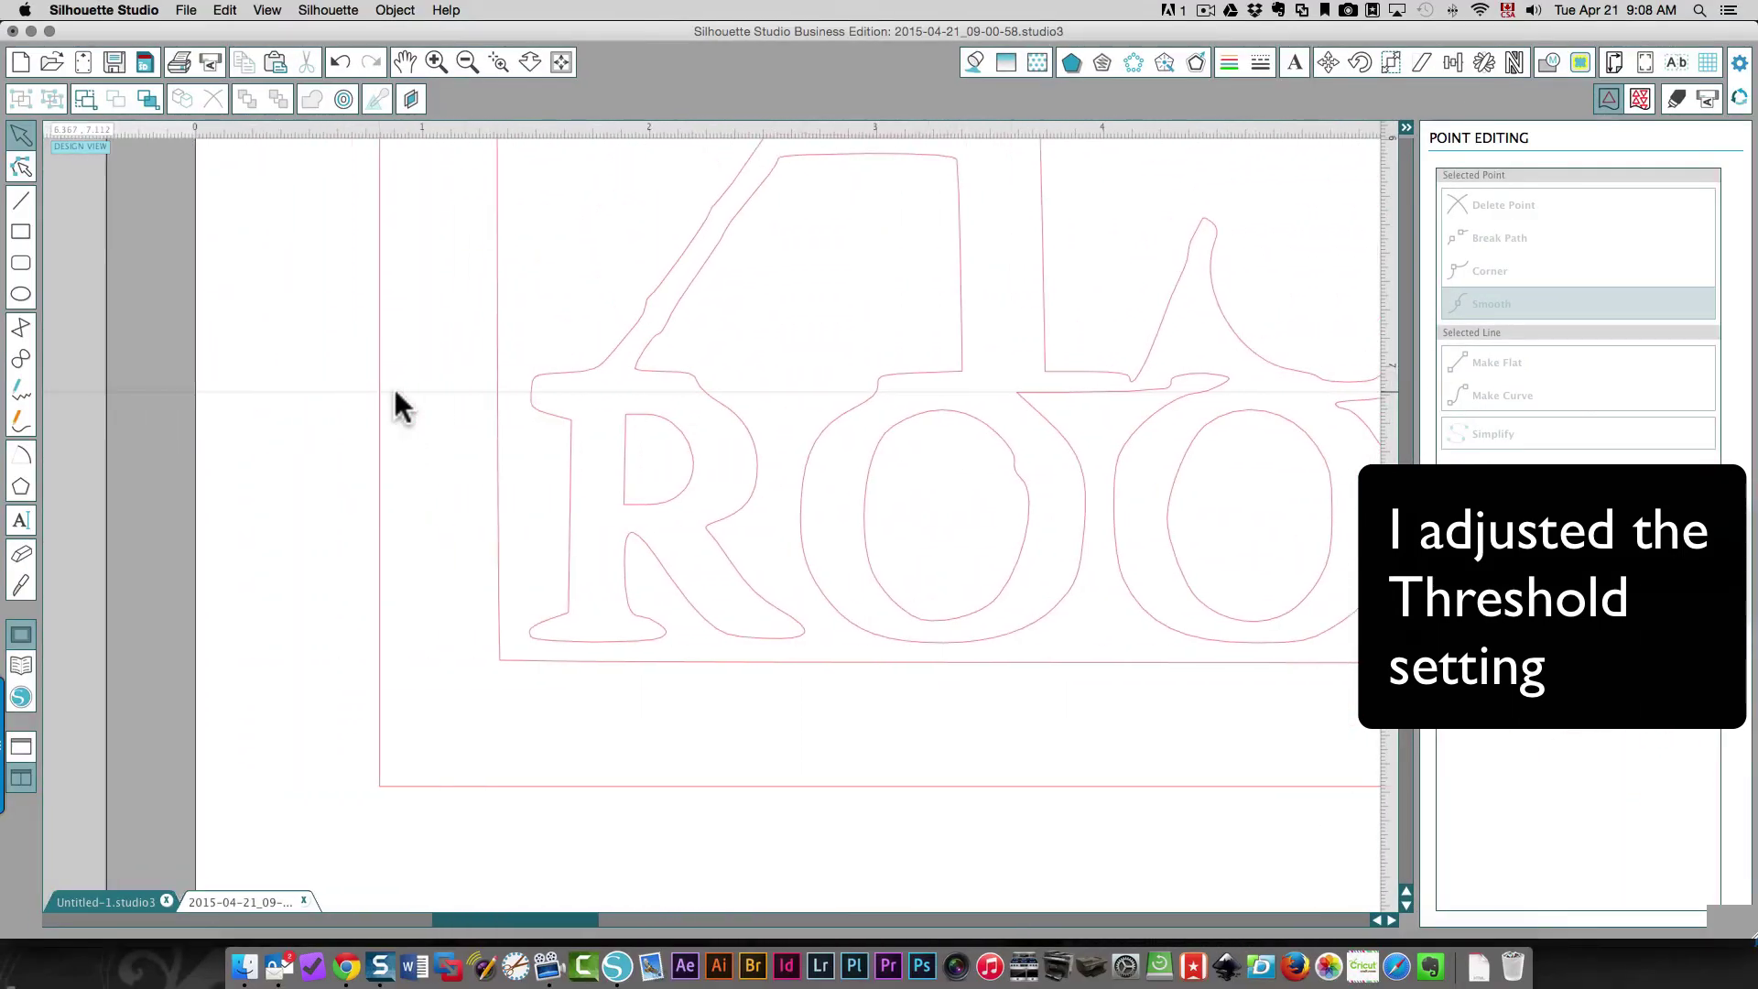
pyautogui.scroll(6, 395, 392)
pyautogui.hscroll(10, 395, 392)
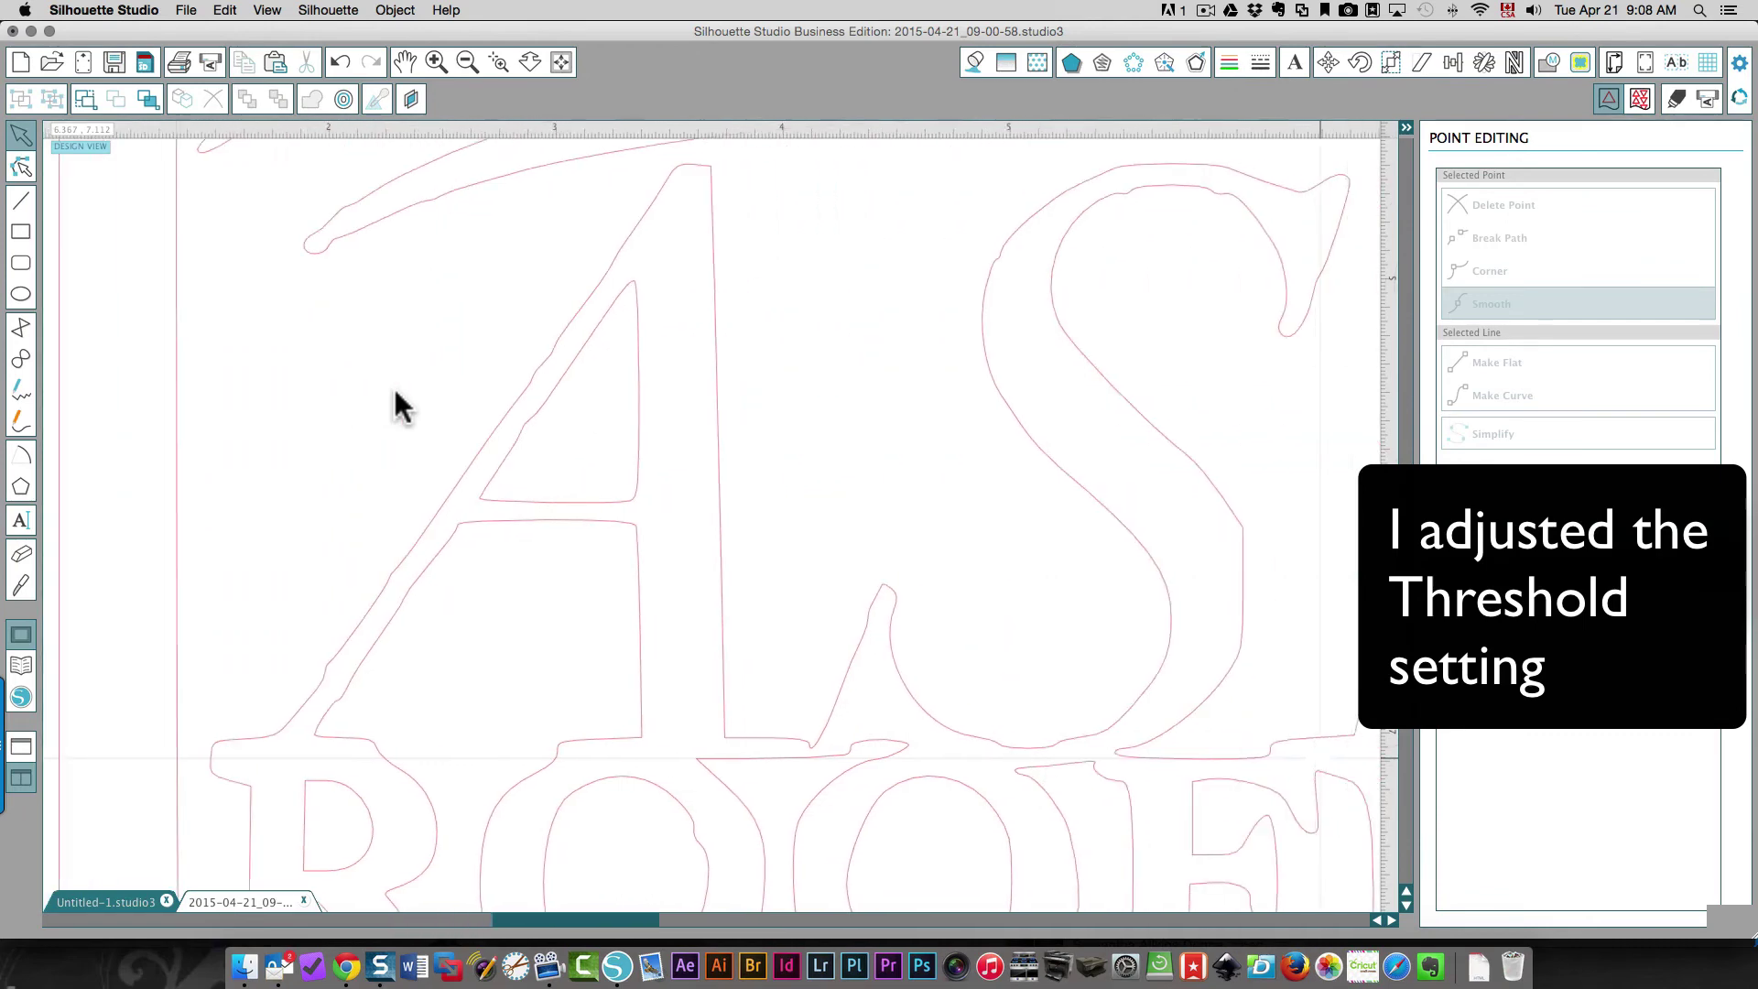
pyautogui.hscroll(10, 392, 384)
pyautogui.hscroll(-2, 393, 384)
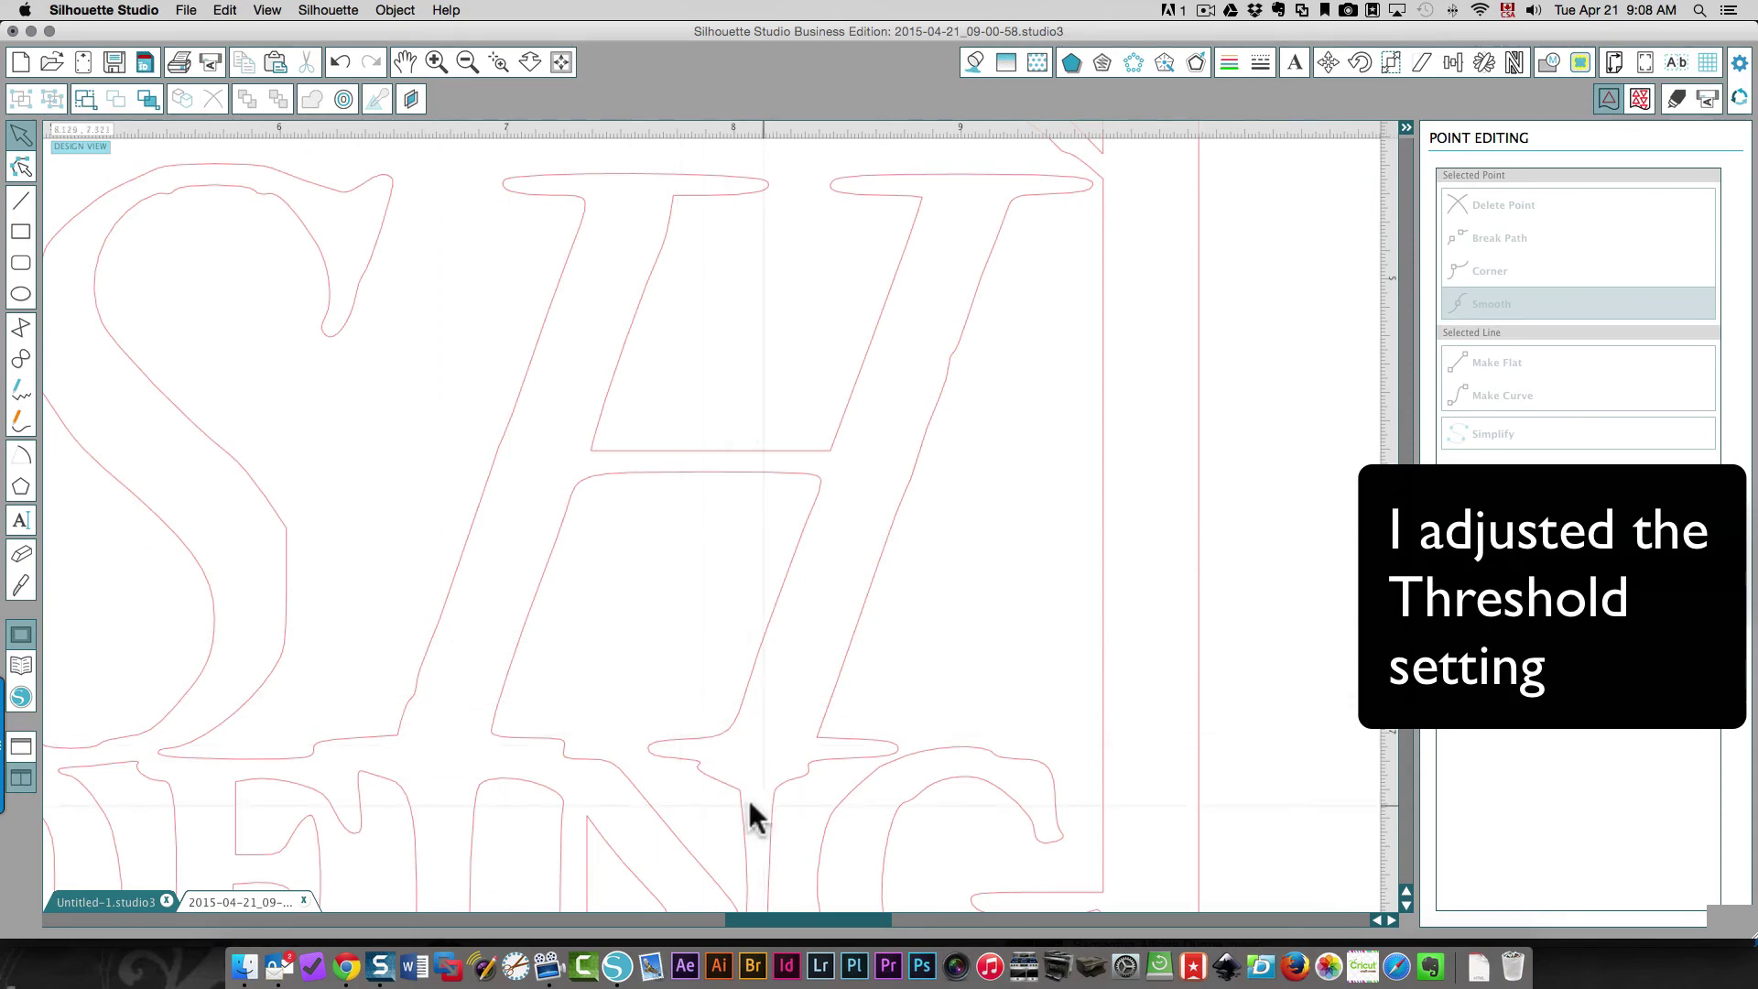
pyautogui.scroll(10, 635, 714)
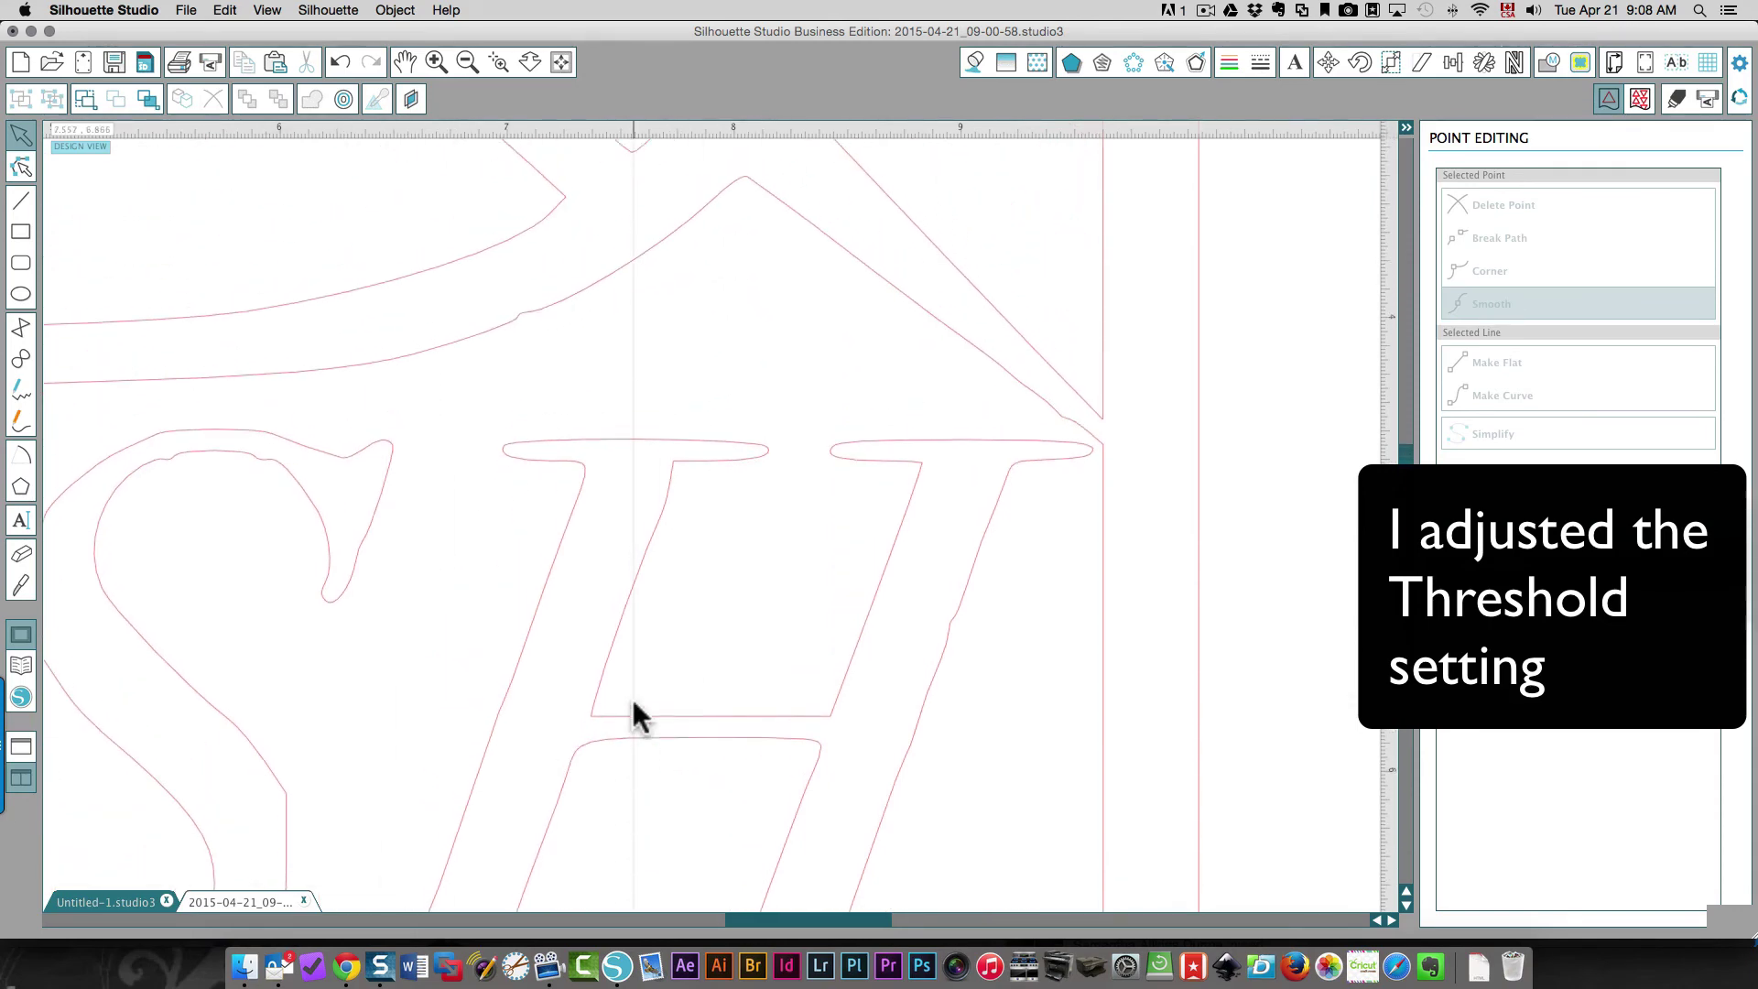
pyautogui.scroll(7, 638, 716)
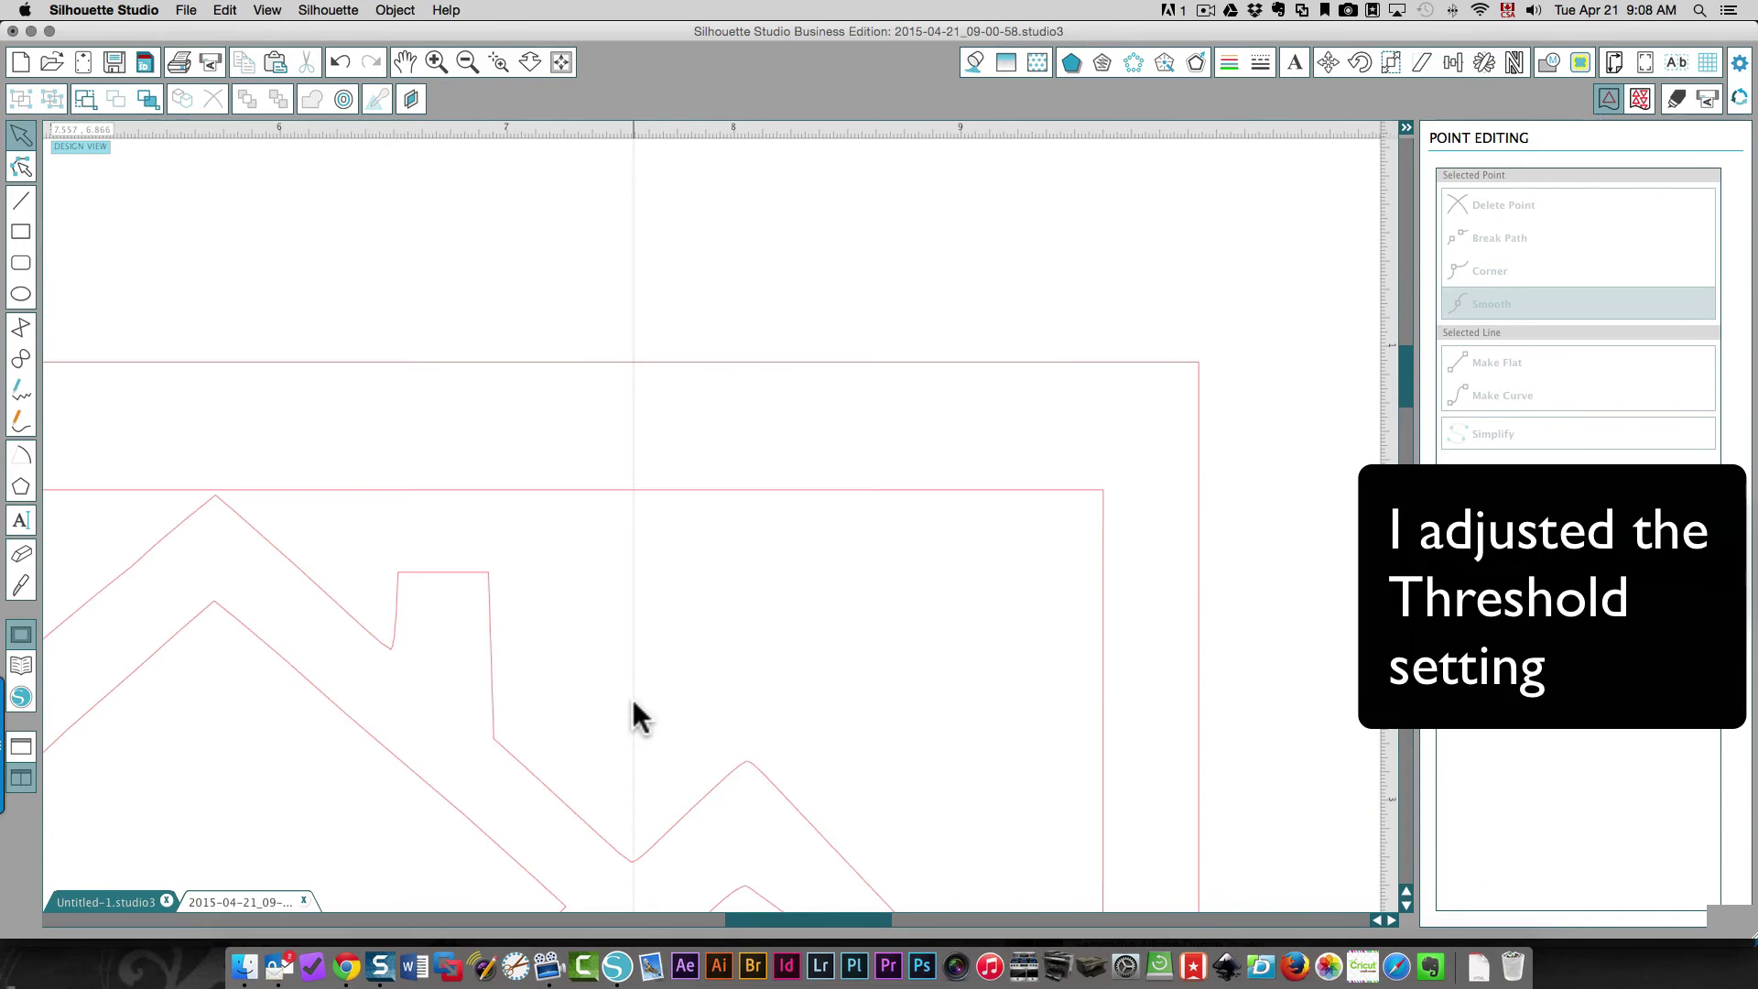
pyautogui.click(552, 61)
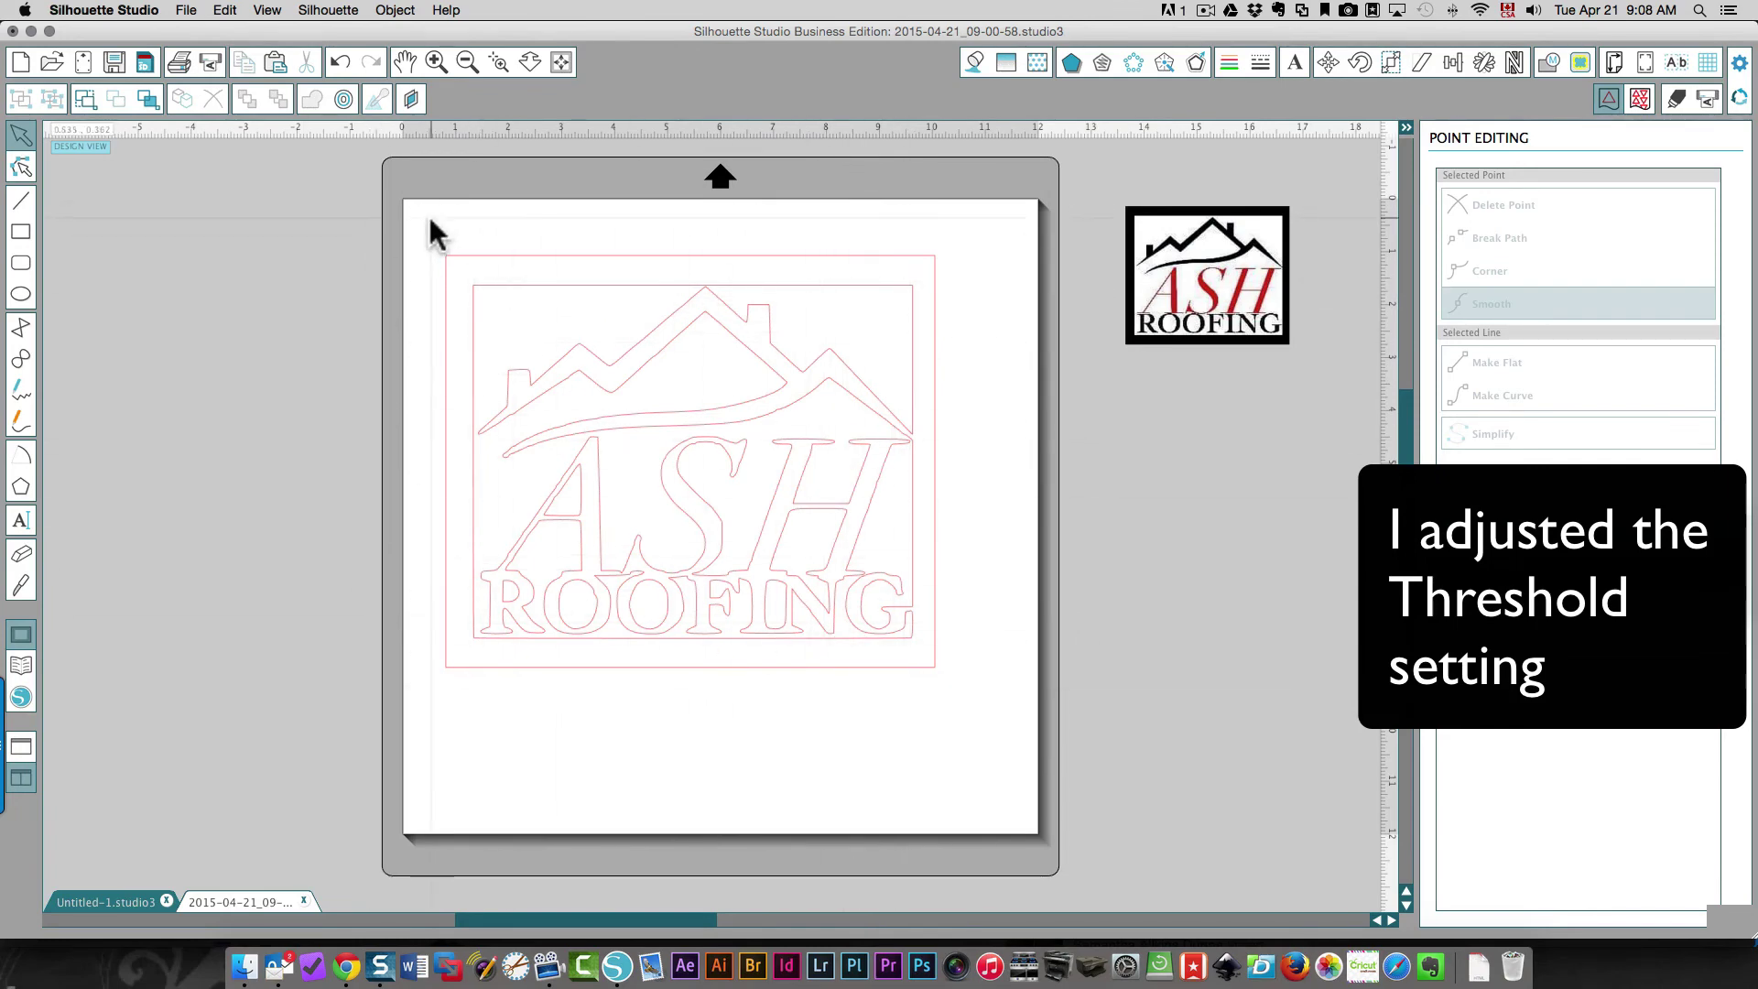
# Step: Combine all the traced logo pieces on the page, including the frame, into one compound path and deselect it
pyautogui.moveTo(425, 214); pyautogui.dragTo(1010, 721)
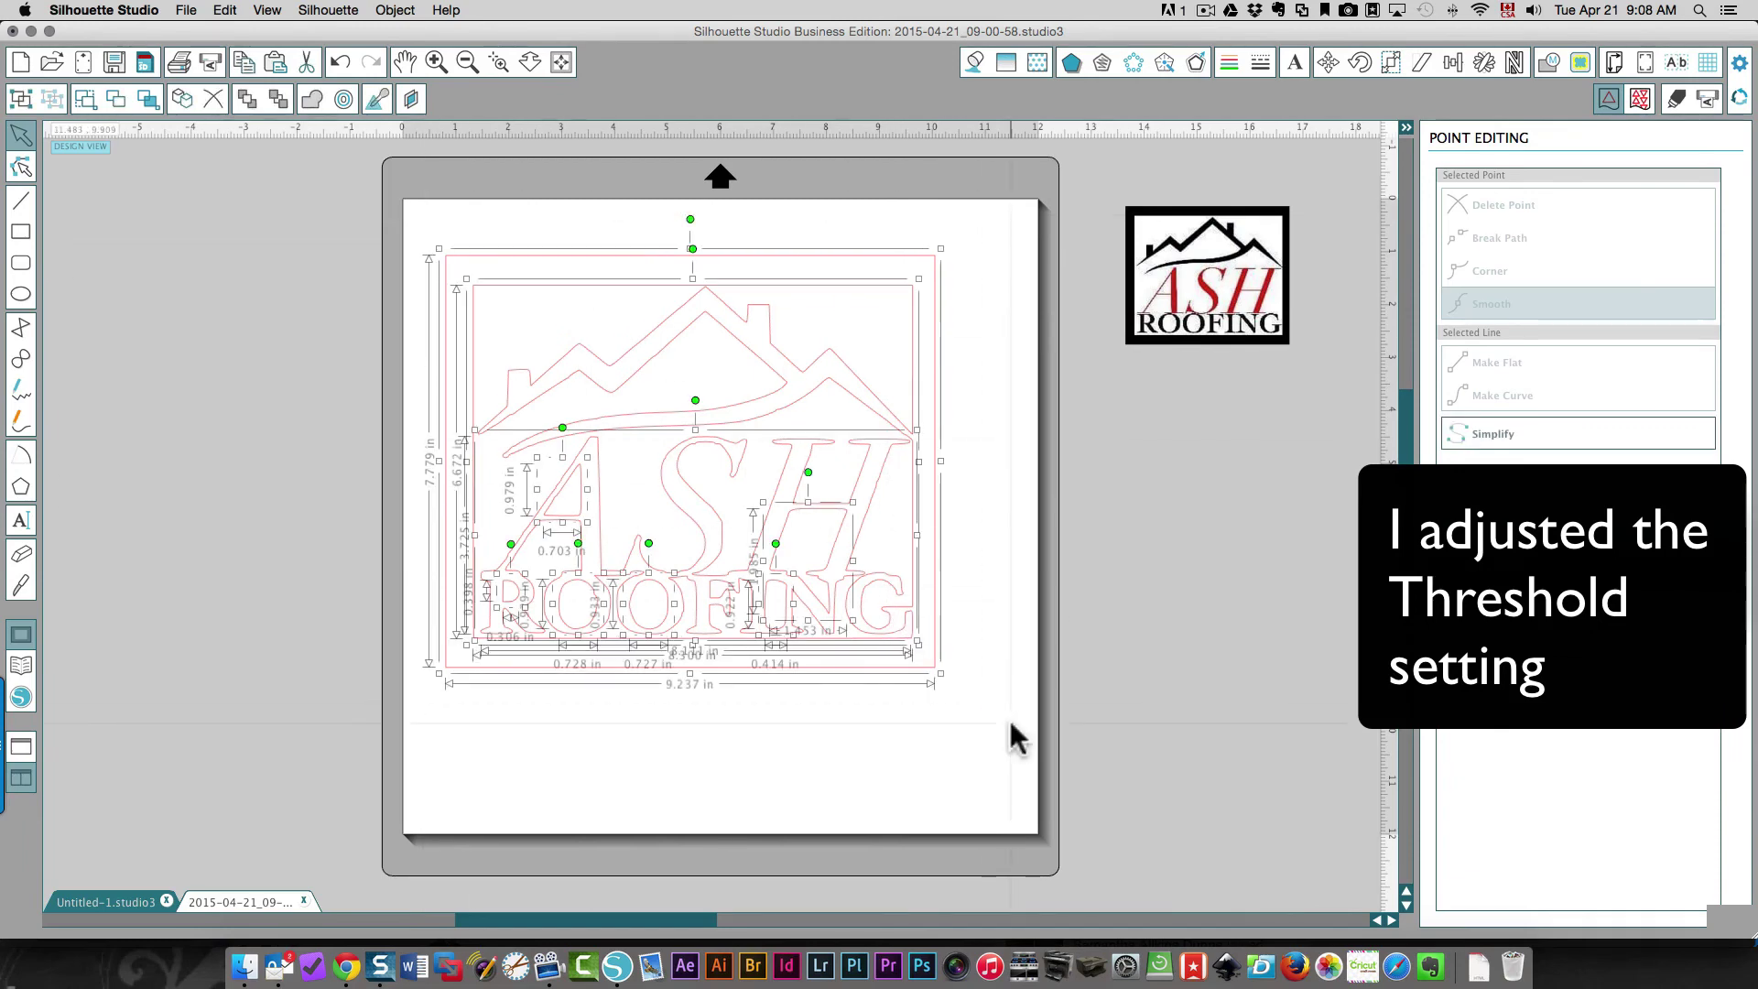
pyautogui.rightClick(624, 618)
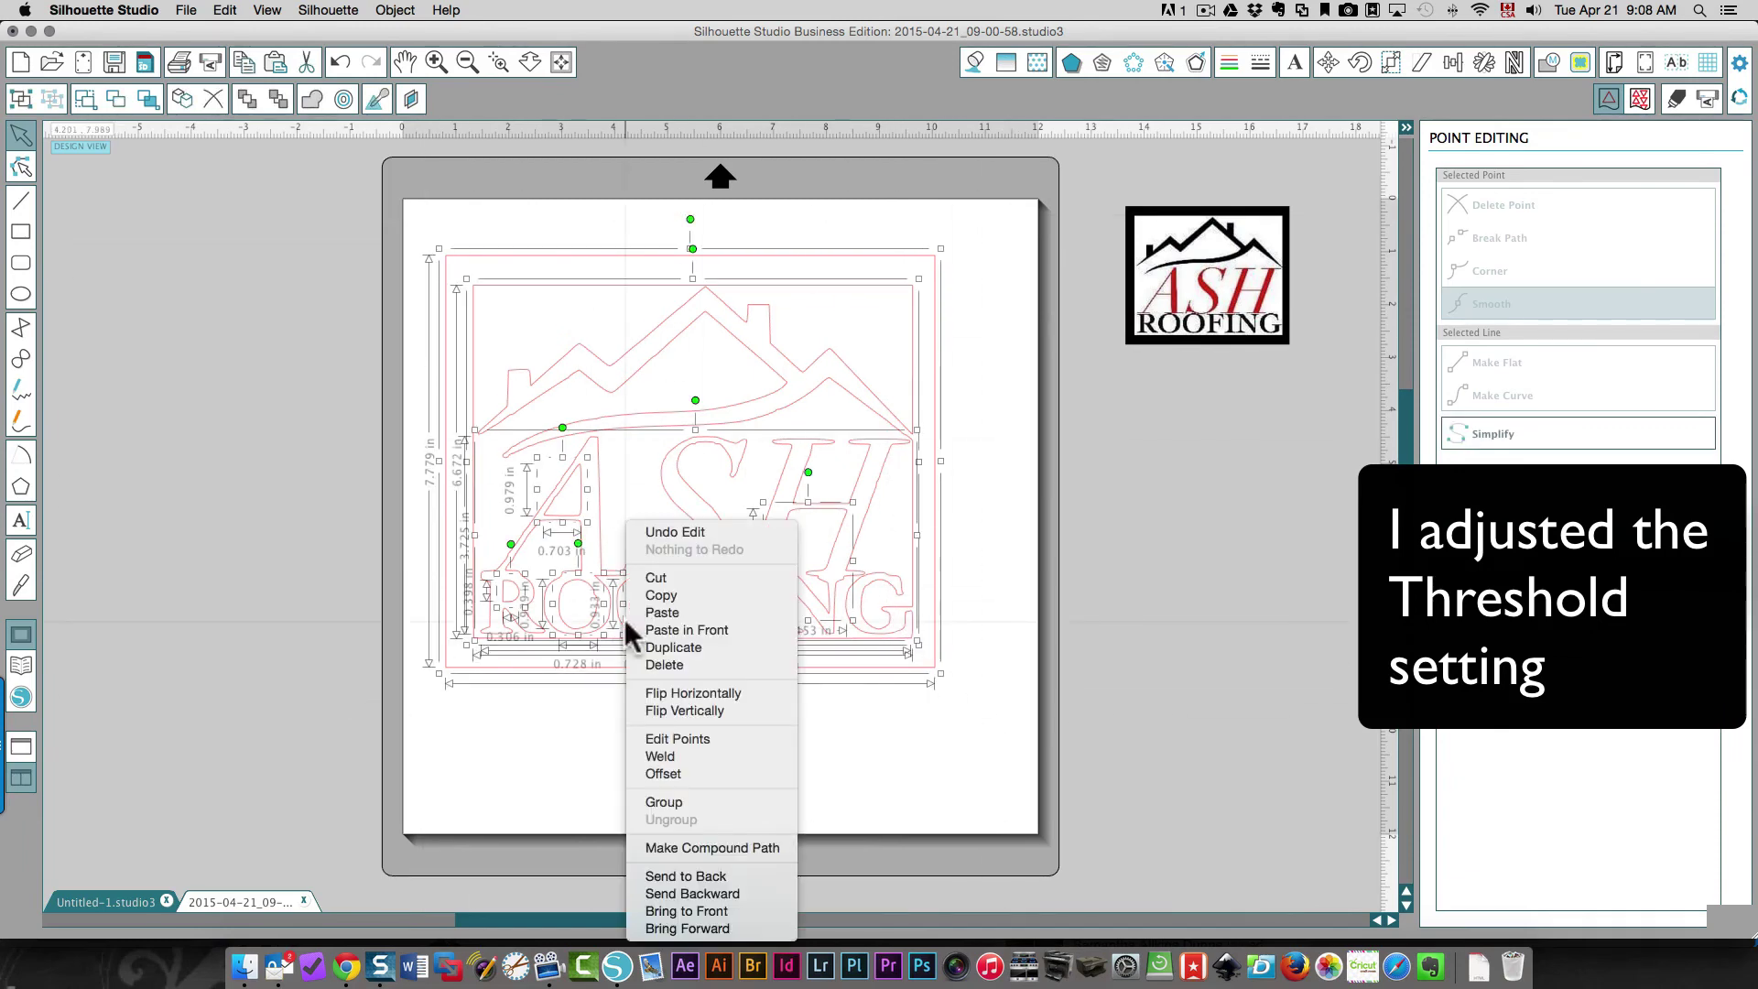
pyautogui.click(683, 844)
pyautogui.click(613, 771)
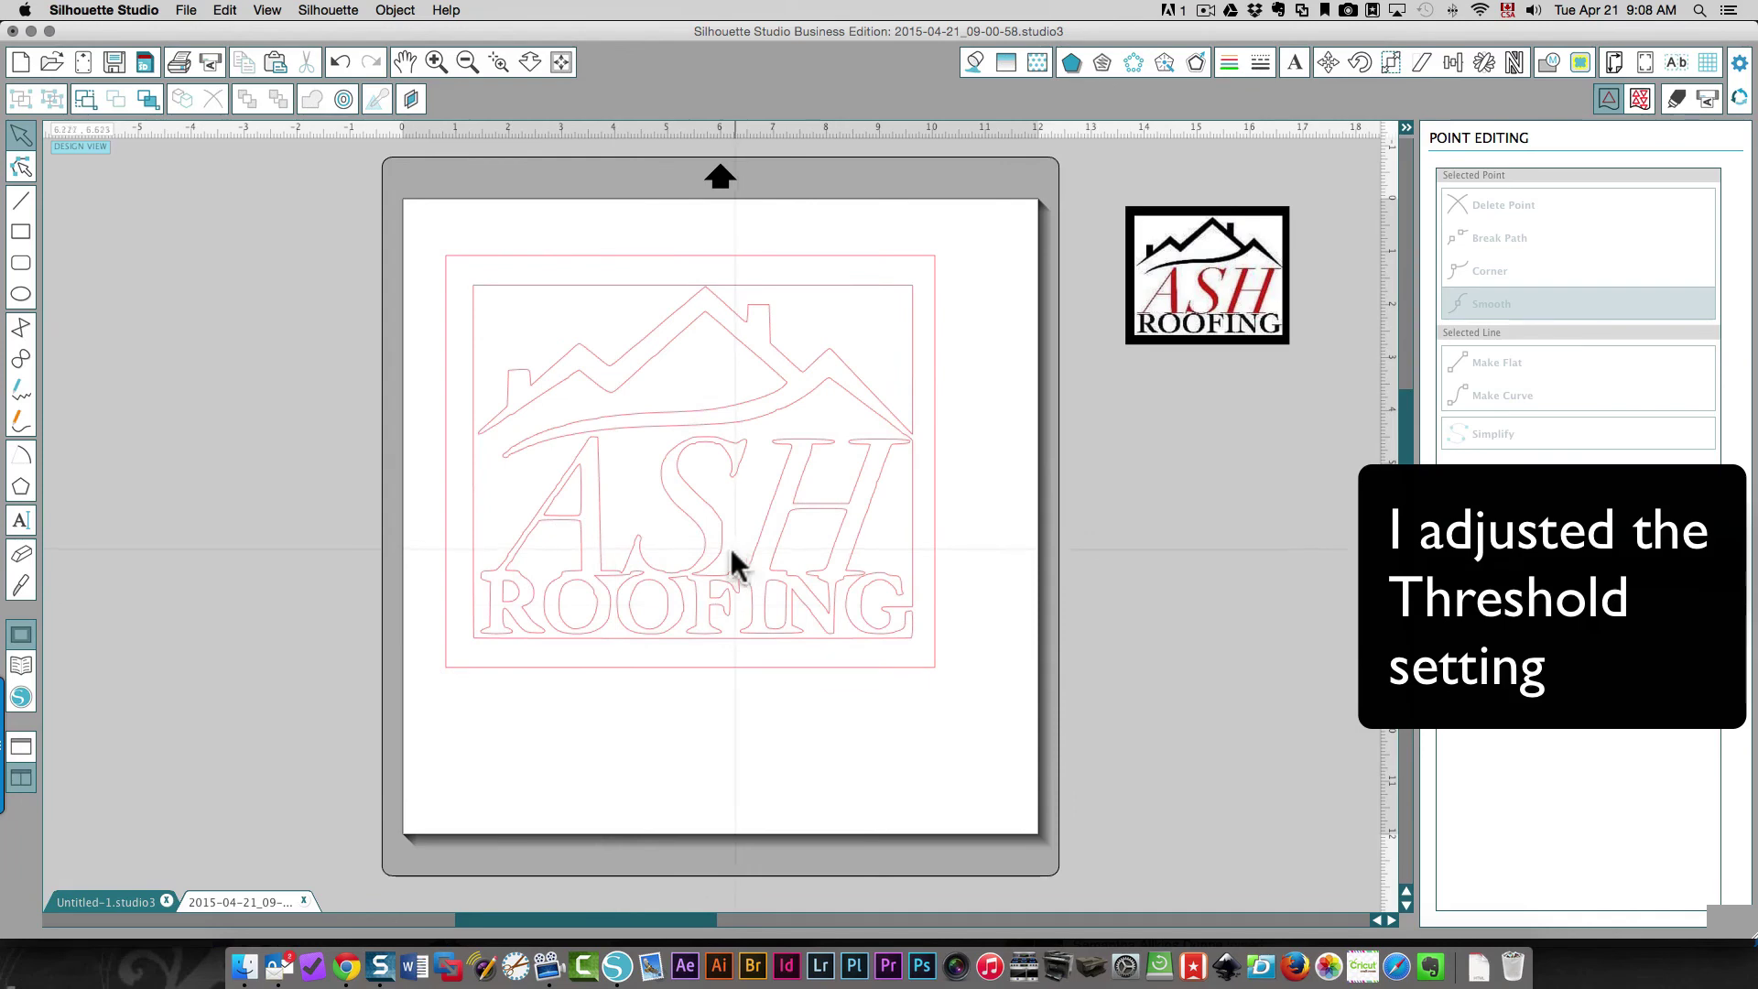
# Step: Fill the traced logo compound path with solid red and deselect it
pyautogui.click(707, 579)
pyautogui.click(974, 62)
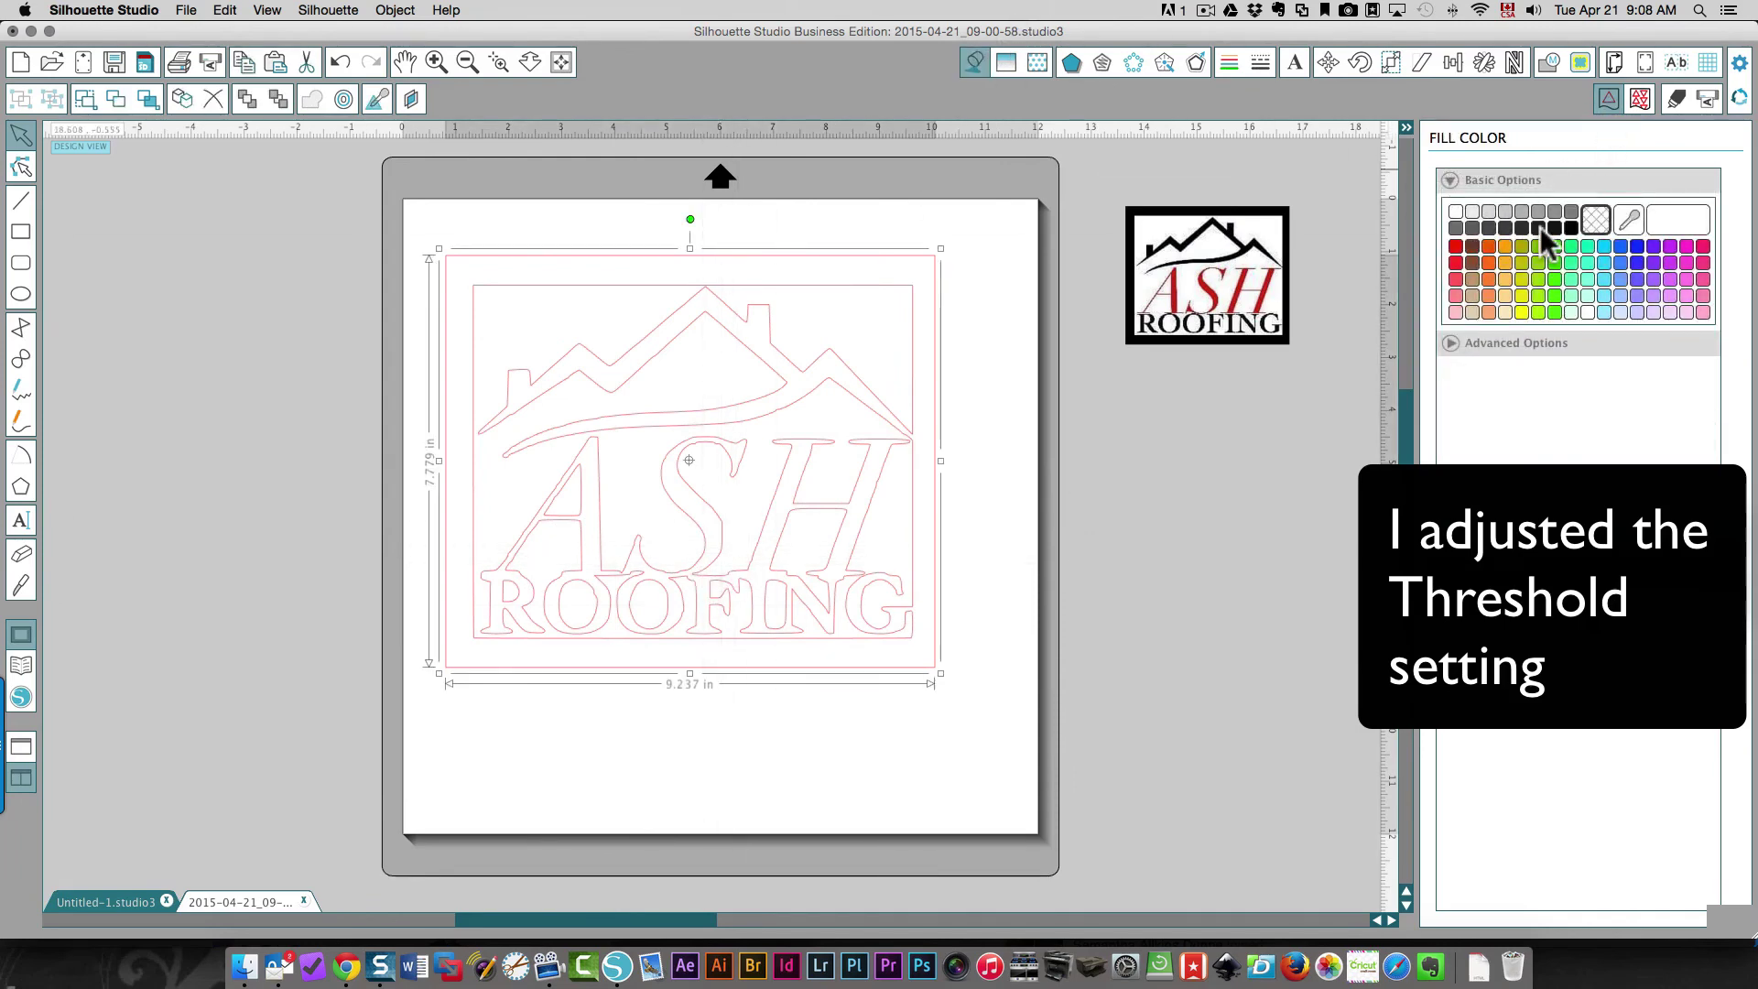
pyautogui.click(1456, 246)
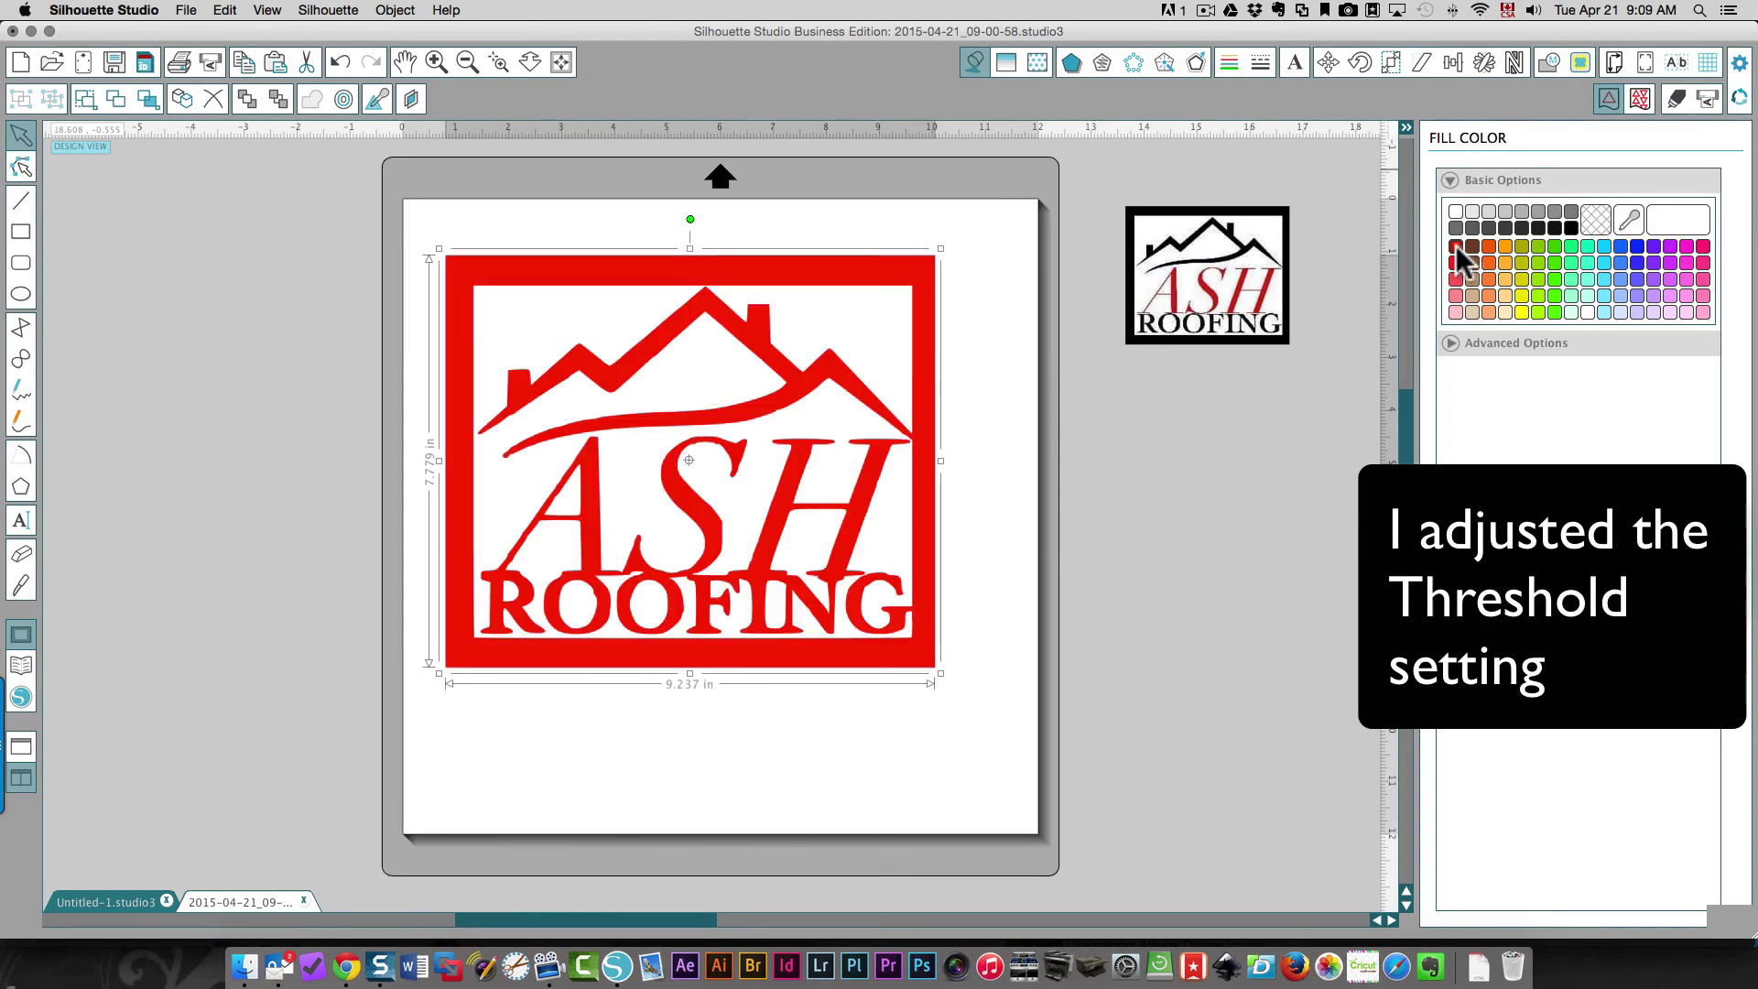
pyautogui.click(728, 767)
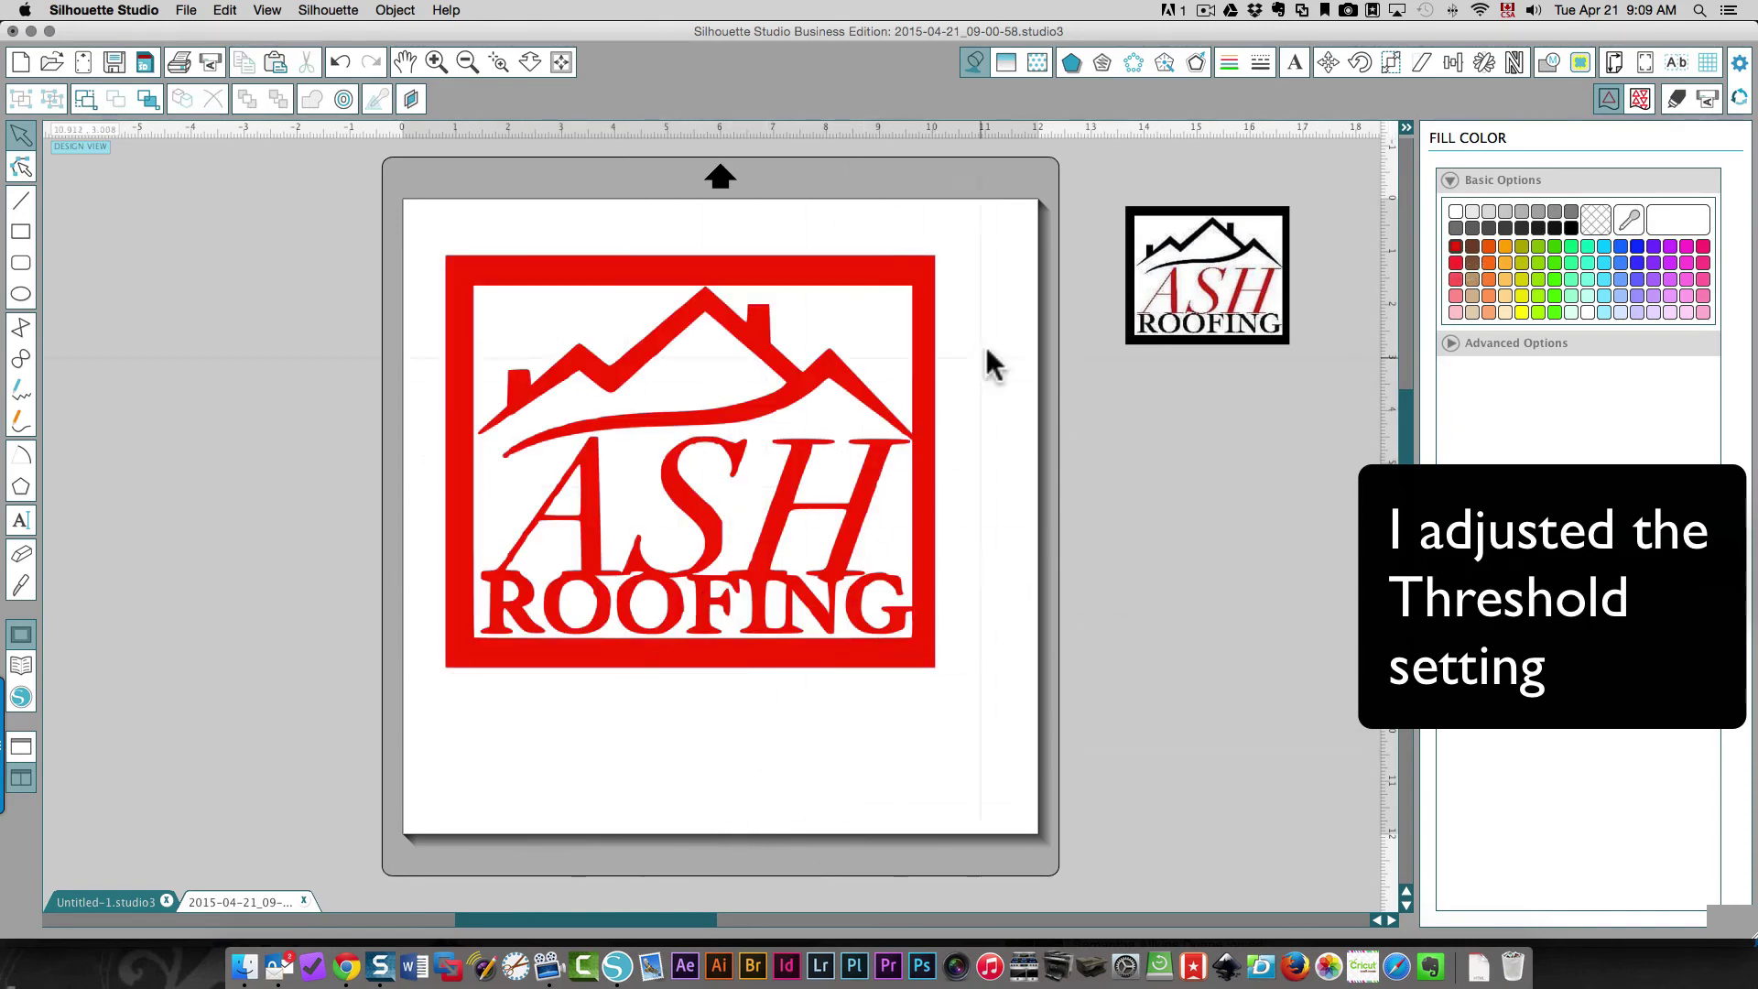
# Step: Move the original Ash Roofing logo image to the empty area on the left side of the page
pyautogui.moveTo(1202, 323); pyautogui.dragTo(1161, 366)
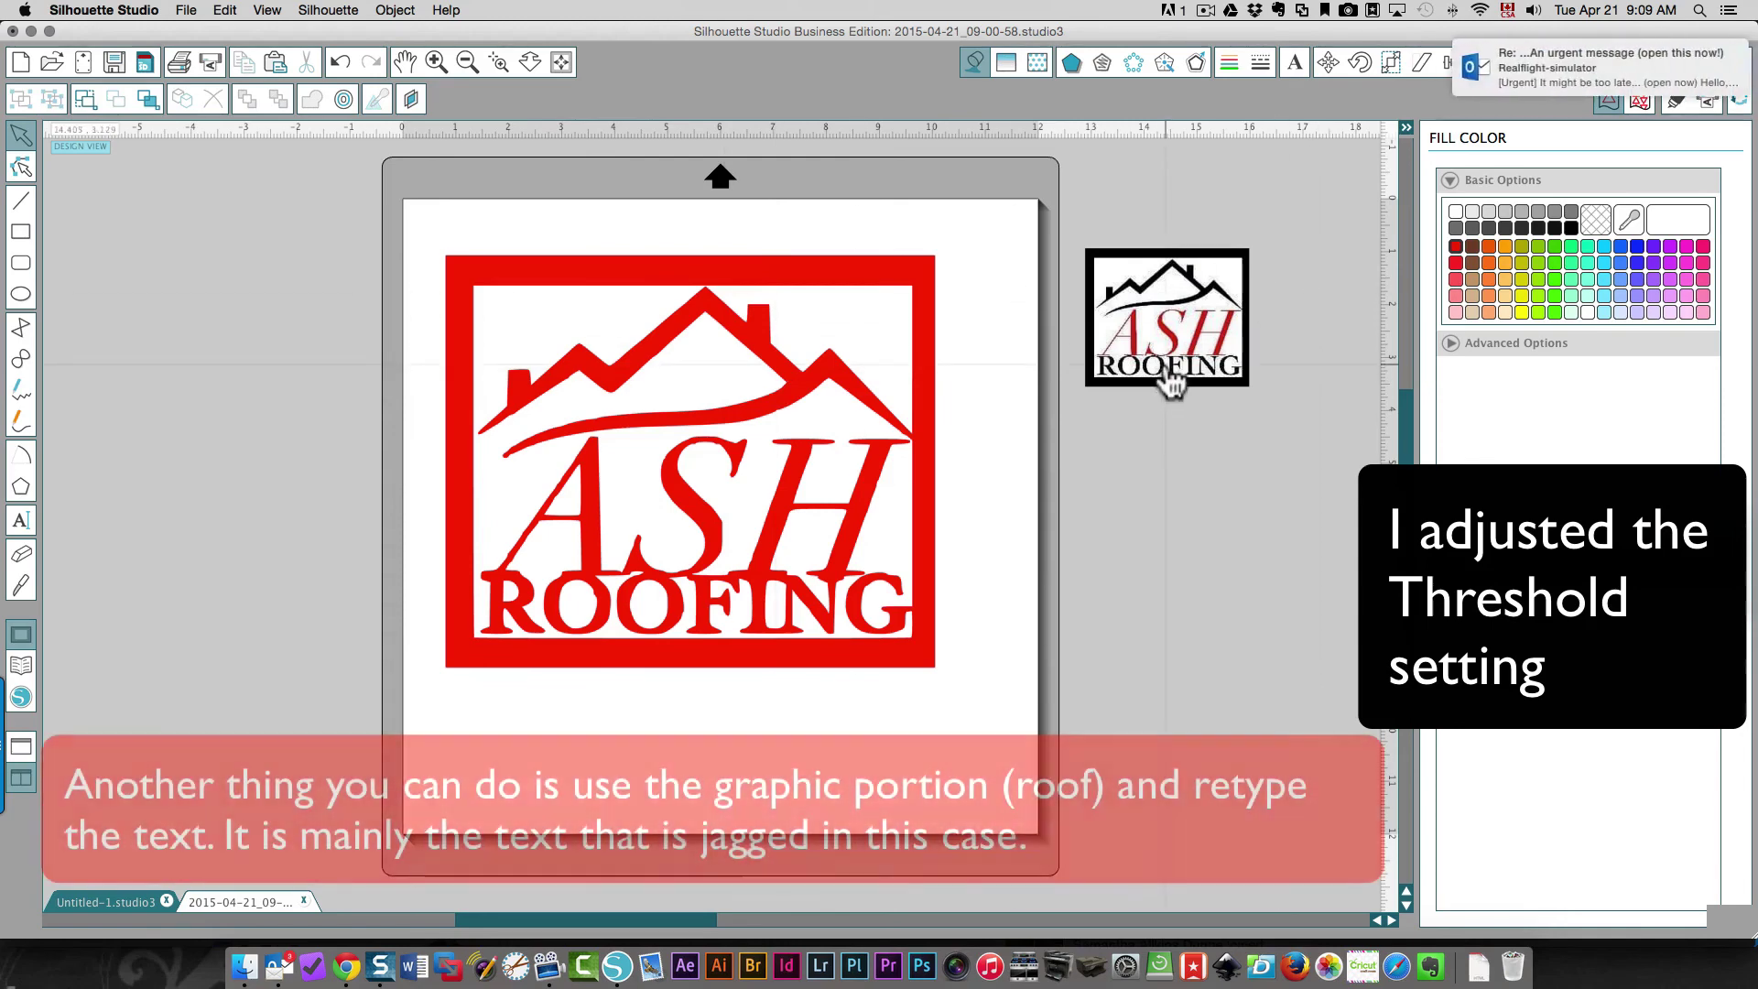
pyautogui.moveTo(1172, 380); pyautogui.dragTo(220, 362)
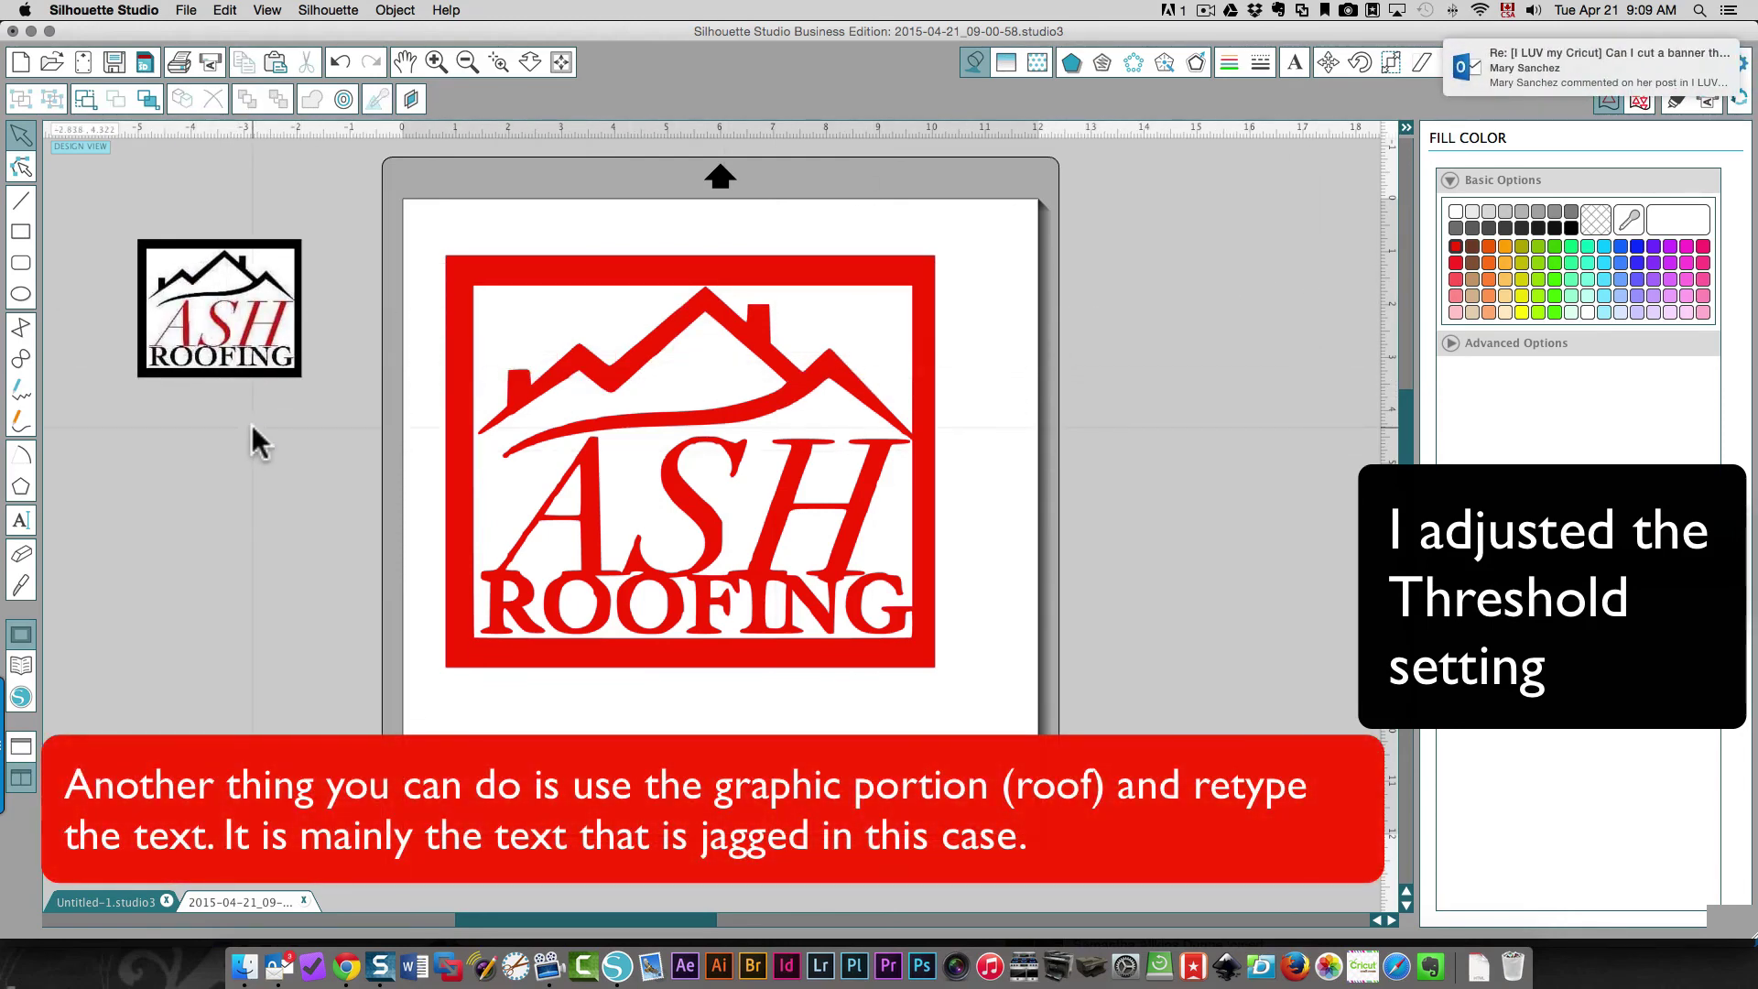
pyautogui.hscroll(-1, 251, 424)
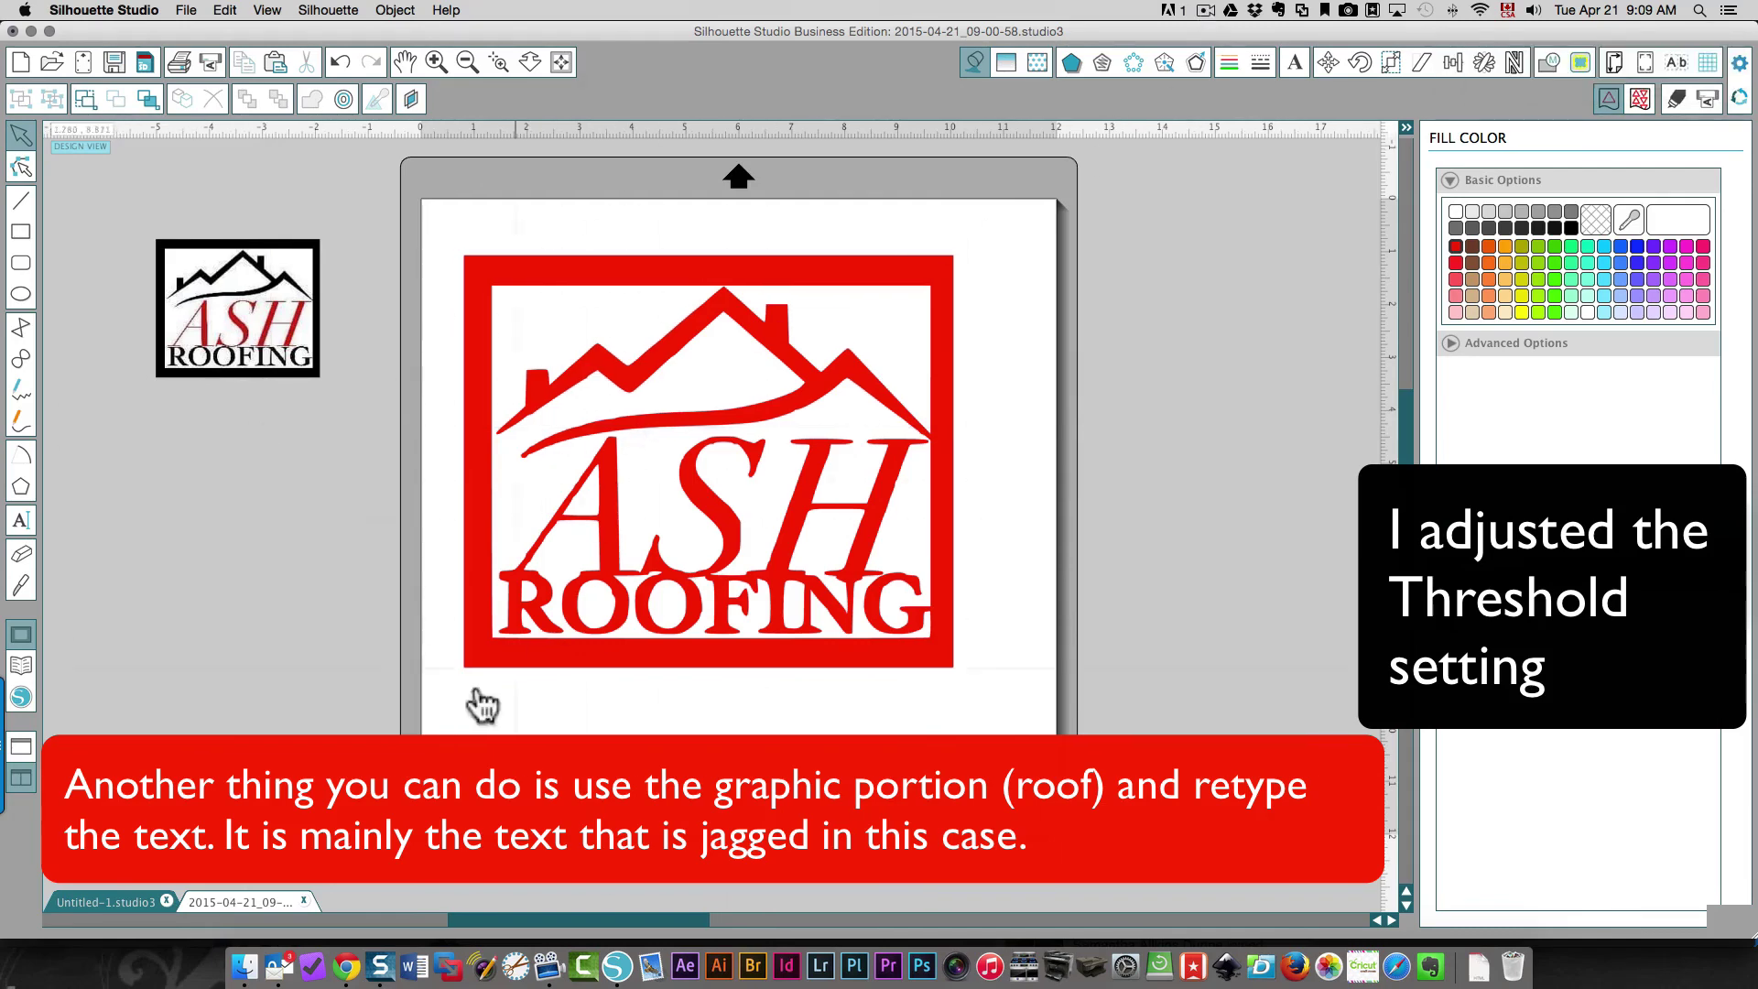